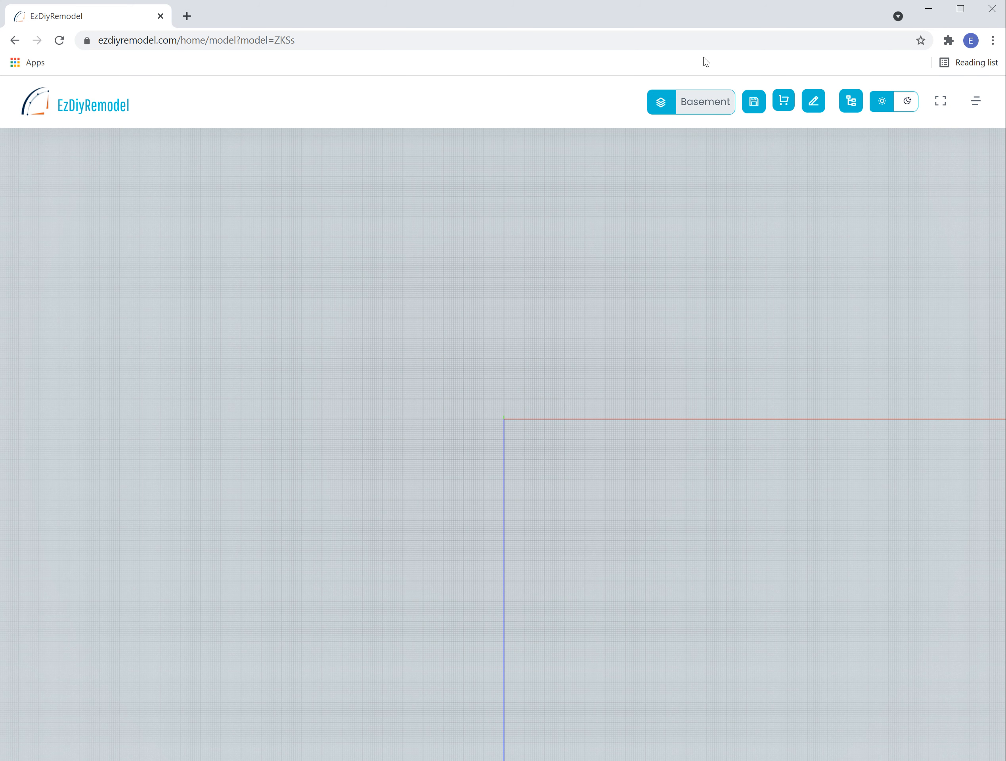
- Hide the browser's bookmarks bar
{"action": "left_click", "coordinate": [994, 42]}
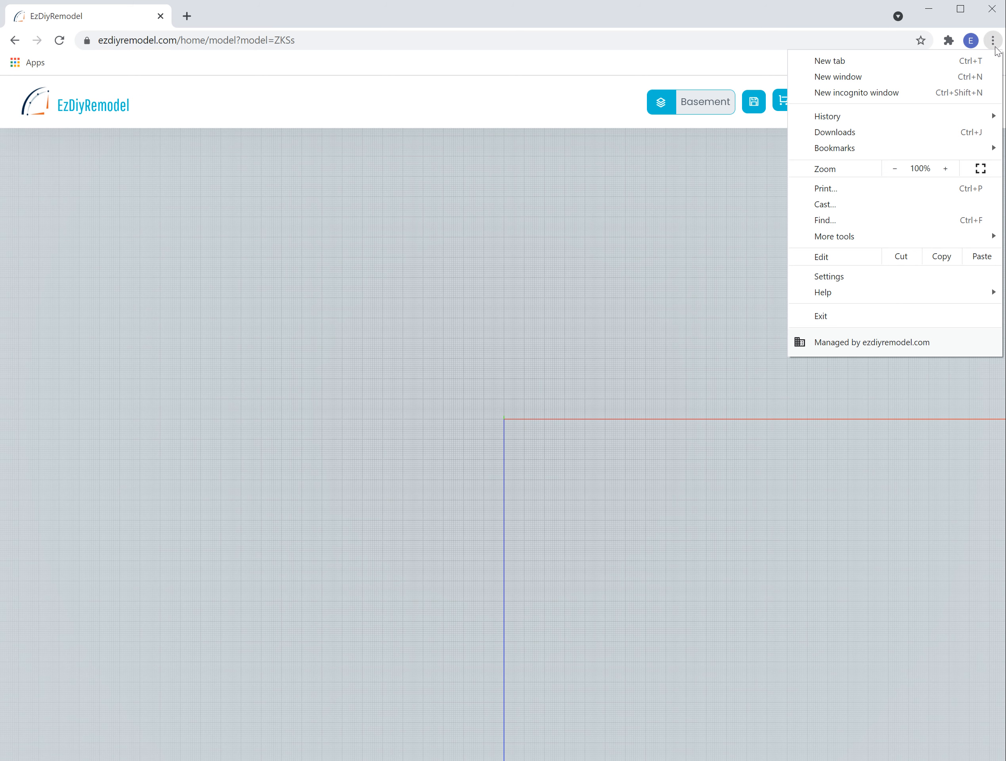
{"action": "mouse_move", "coordinate": [946, 147]}
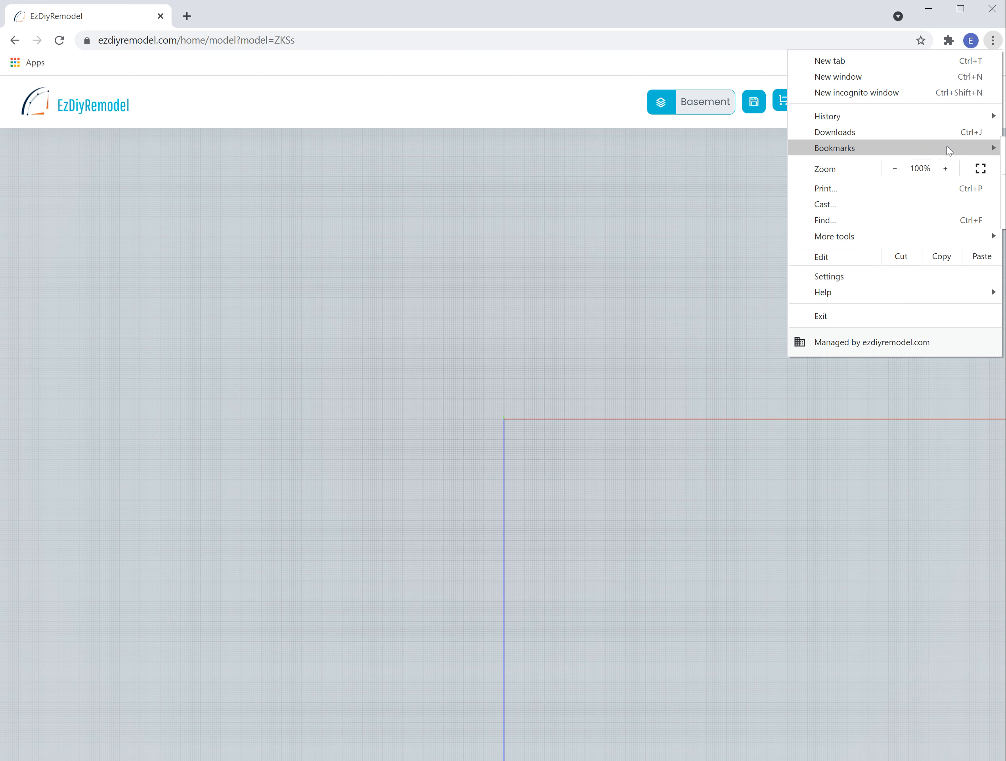
{"action": "left_click", "coordinate": [1005, 187]}
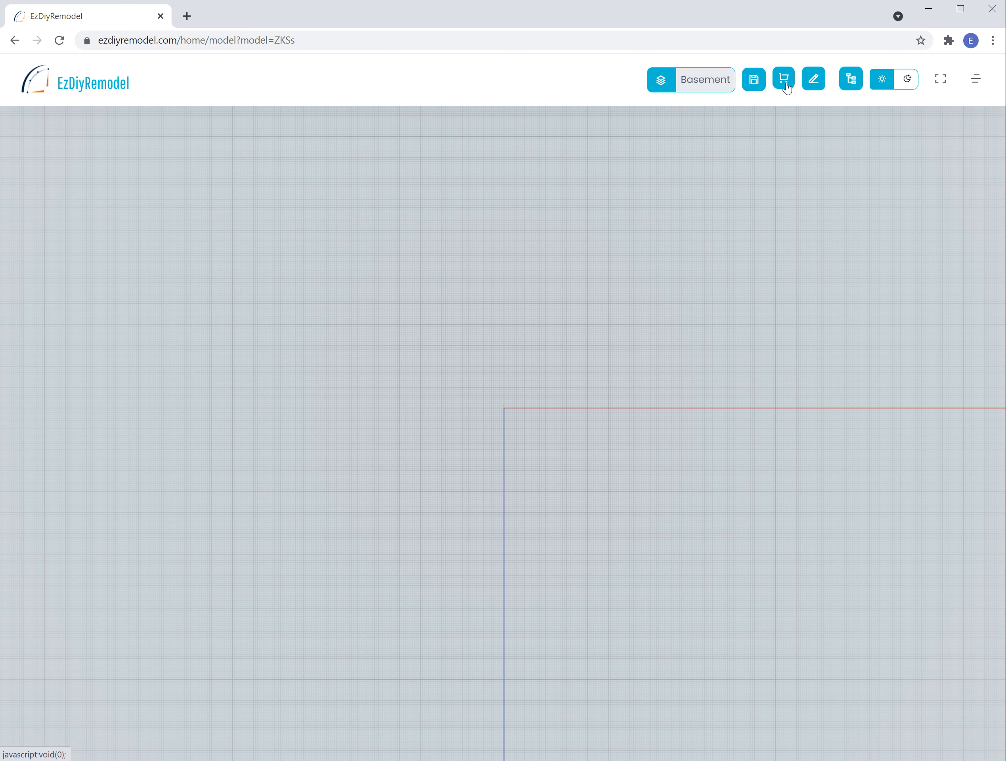
- Reload the Basement model page and switch the interface to the dark theme
{"action": "left_click", "coordinate": [820, 91]}
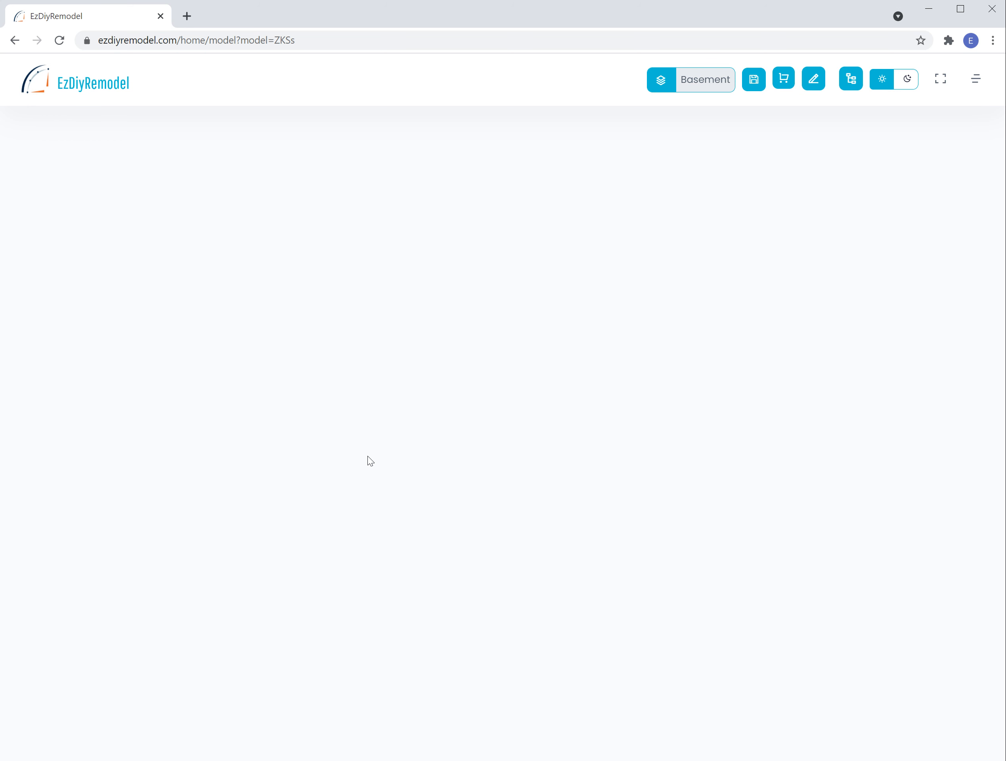
{"action": "key", "text": "F5"}
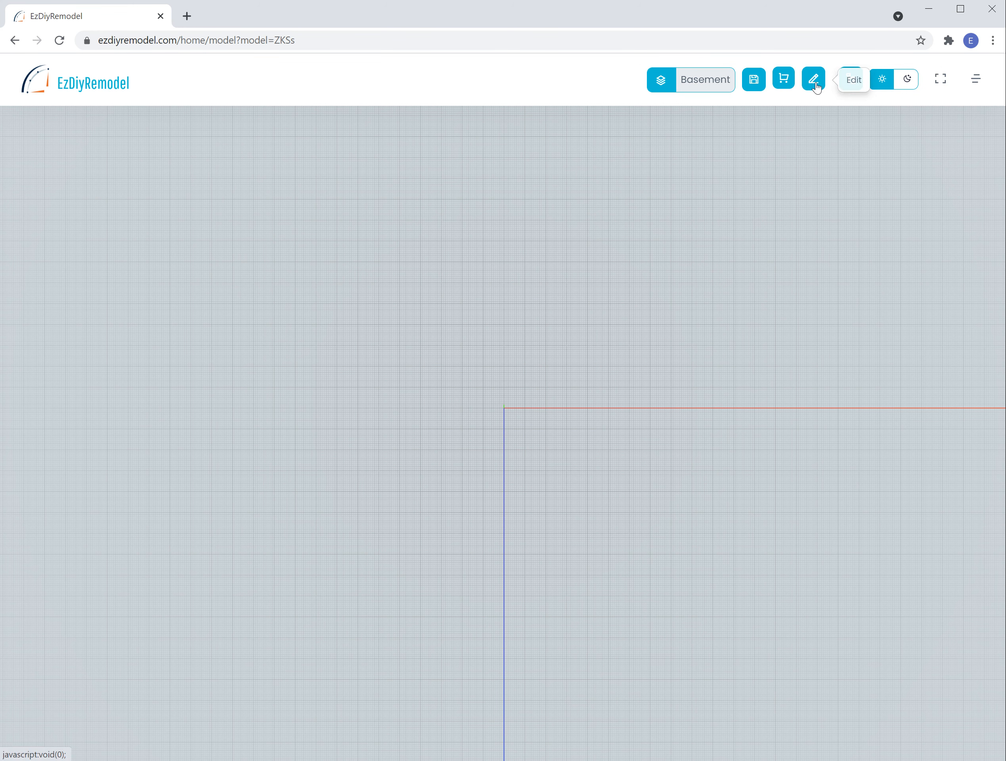
{"action": "left_click", "coordinate": [908, 81]}
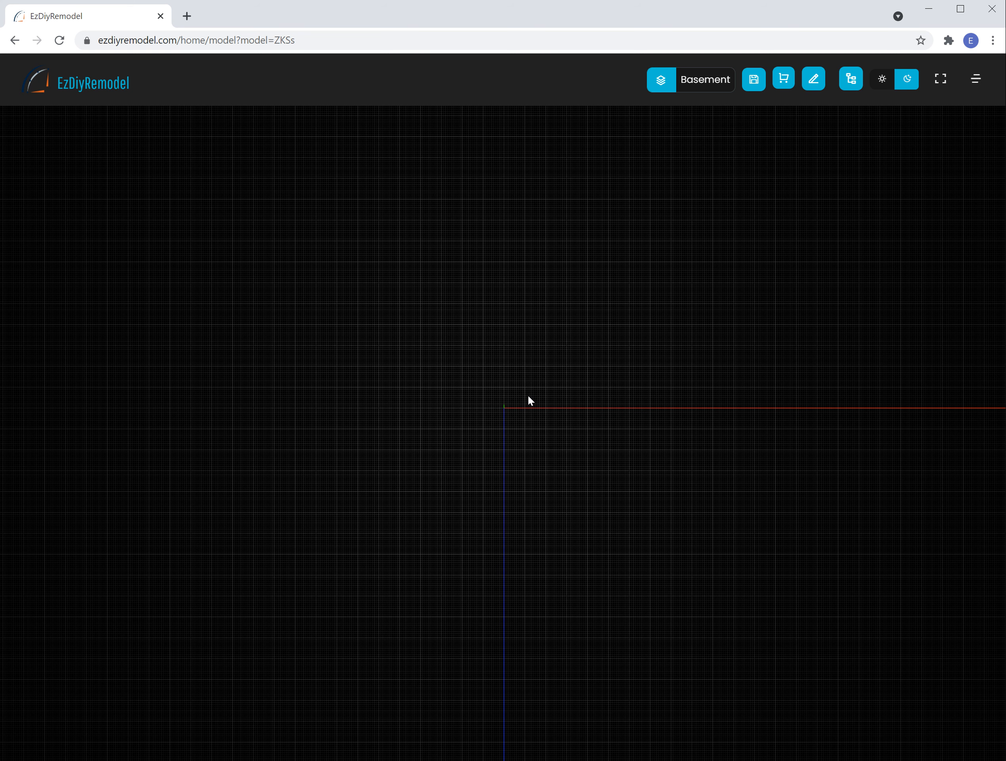
- Draw a horizontal exterior wall 68' 0" long as the upper edge of the basement outline
{"action": "left_click", "coordinate": [814, 83]}
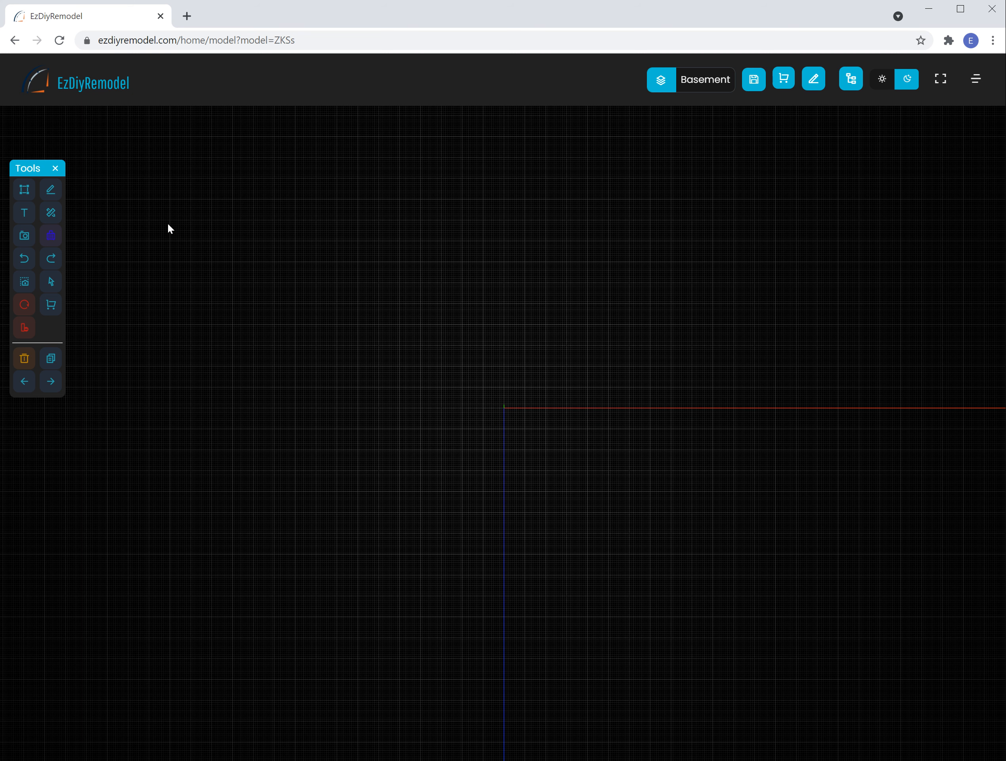
{"action": "left_click", "coordinate": [25, 193]}
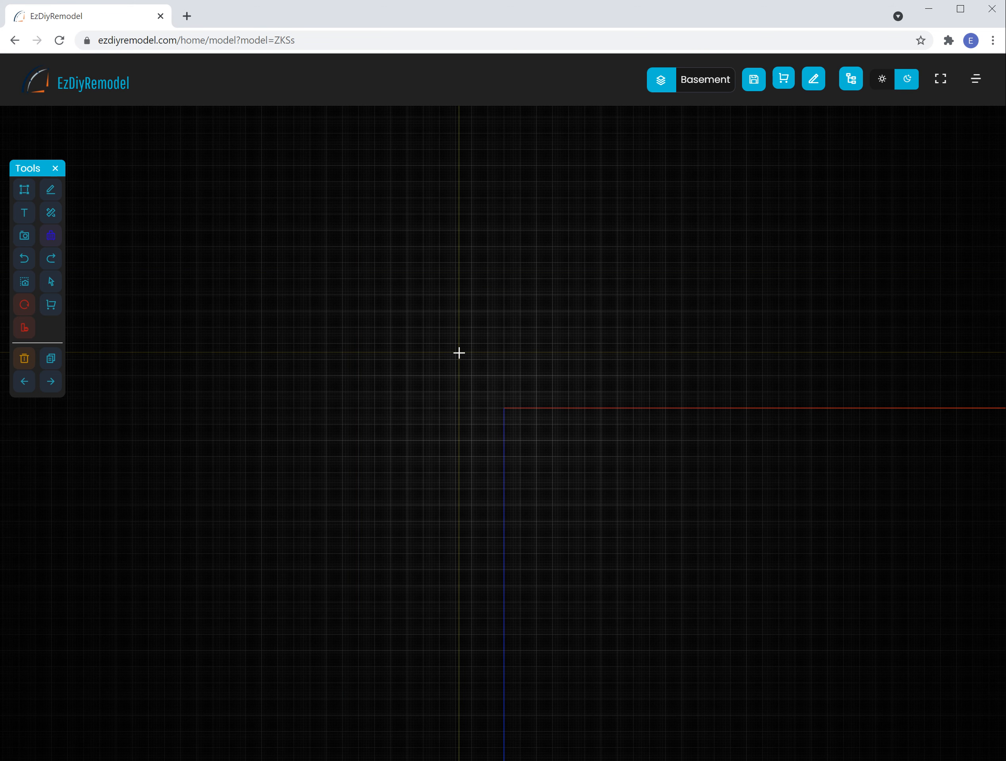
{"action": "scroll", "coordinate": [459, 352], "scroll_direction": "up", "scroll_amount": 2}
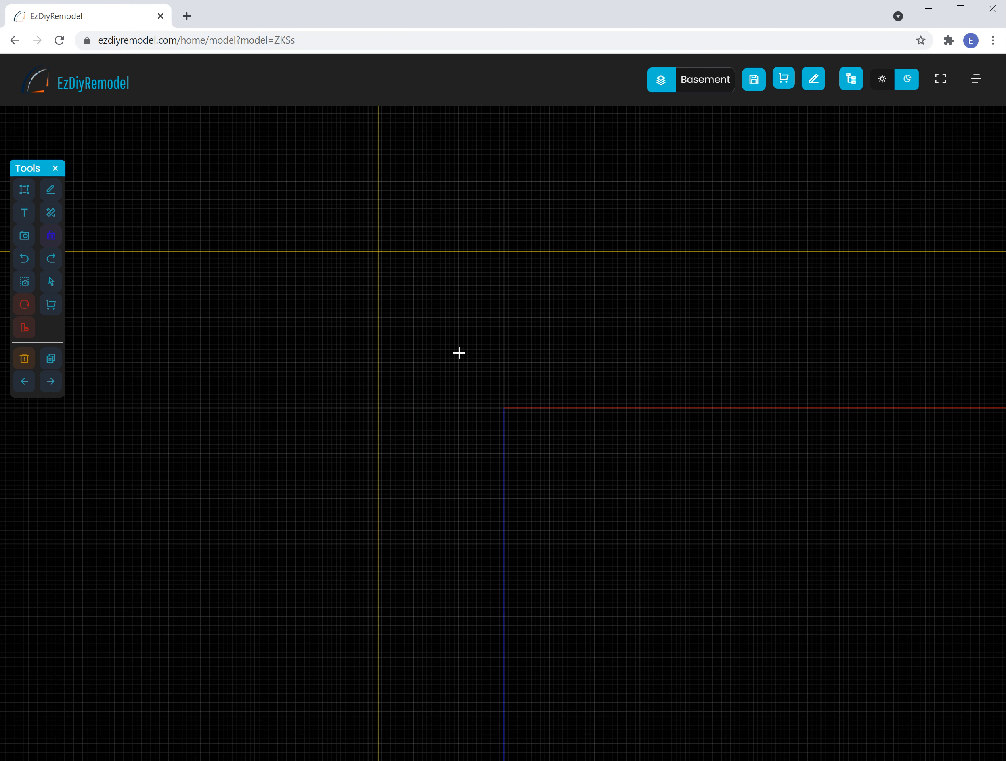
{"action": "scroll", "coordinate": [459, 353], "scroll_direction": "down", "scroll_amount": 2}
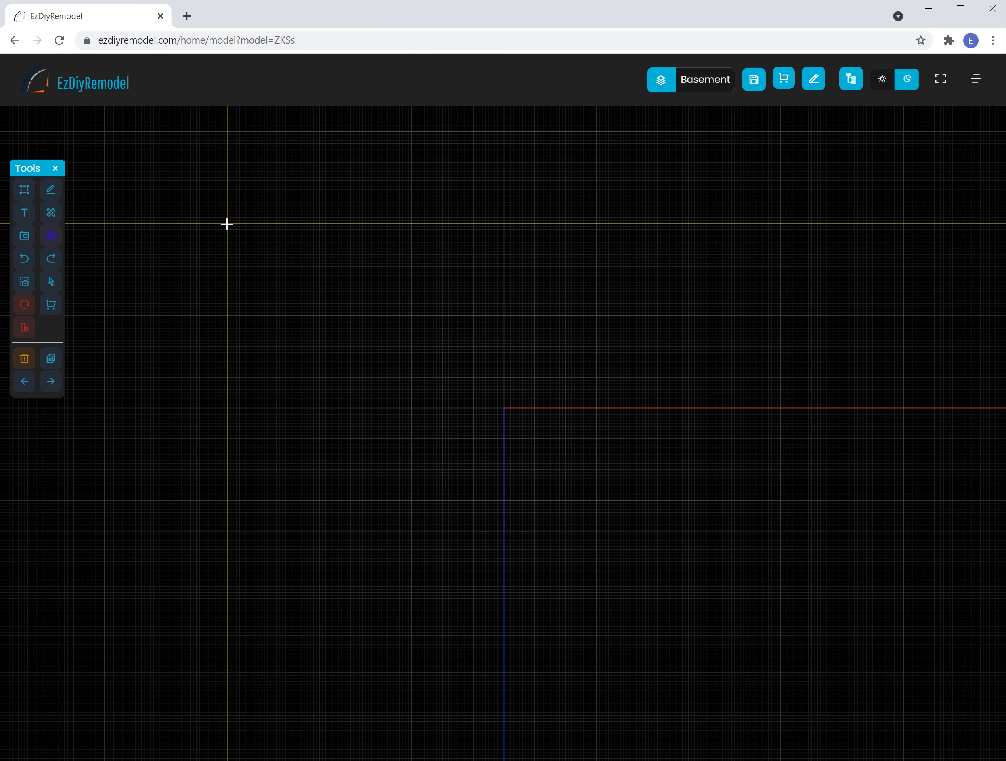
{"action": "left_click", "coordinate": [227, 224]}
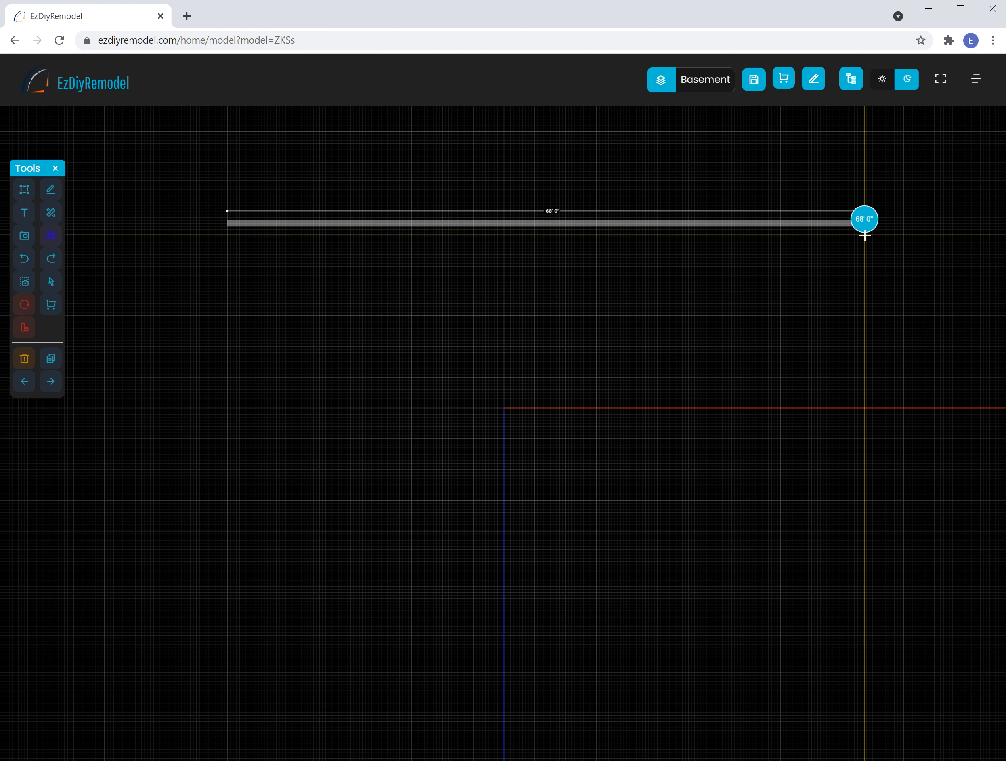
{"action": "double_click", "coordinate": [865, 236]}
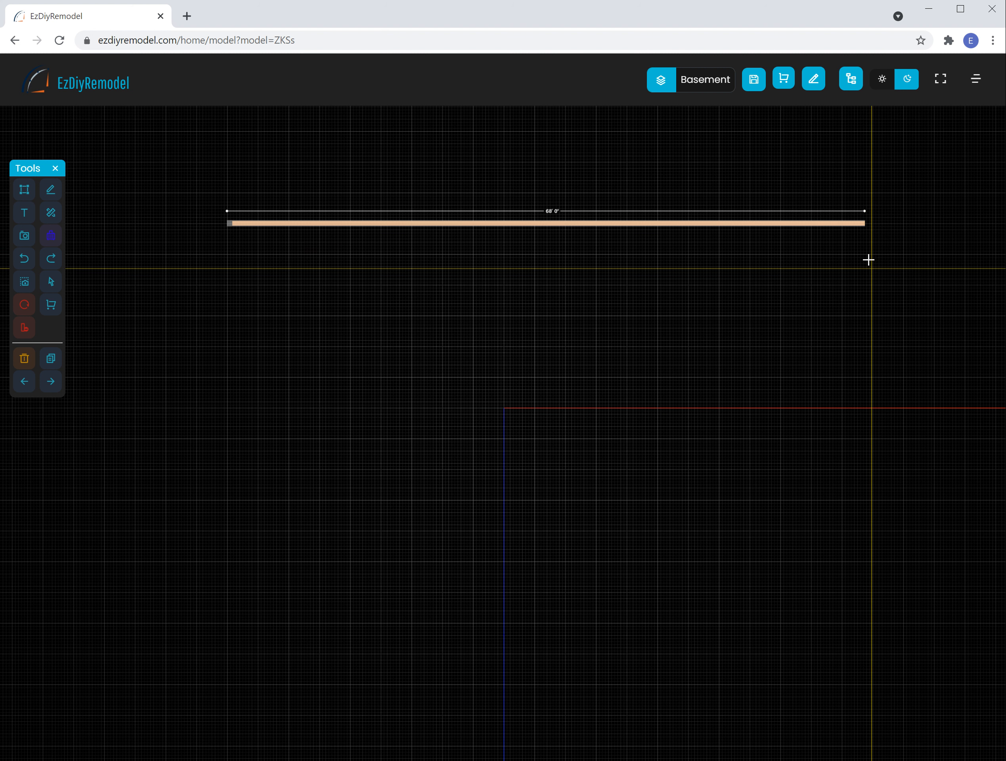
- Draw a 17' 0" exterior wall downward from the right end of the 68' 0" wall
{"action": "left_click", "coordinate": [864, 222]}
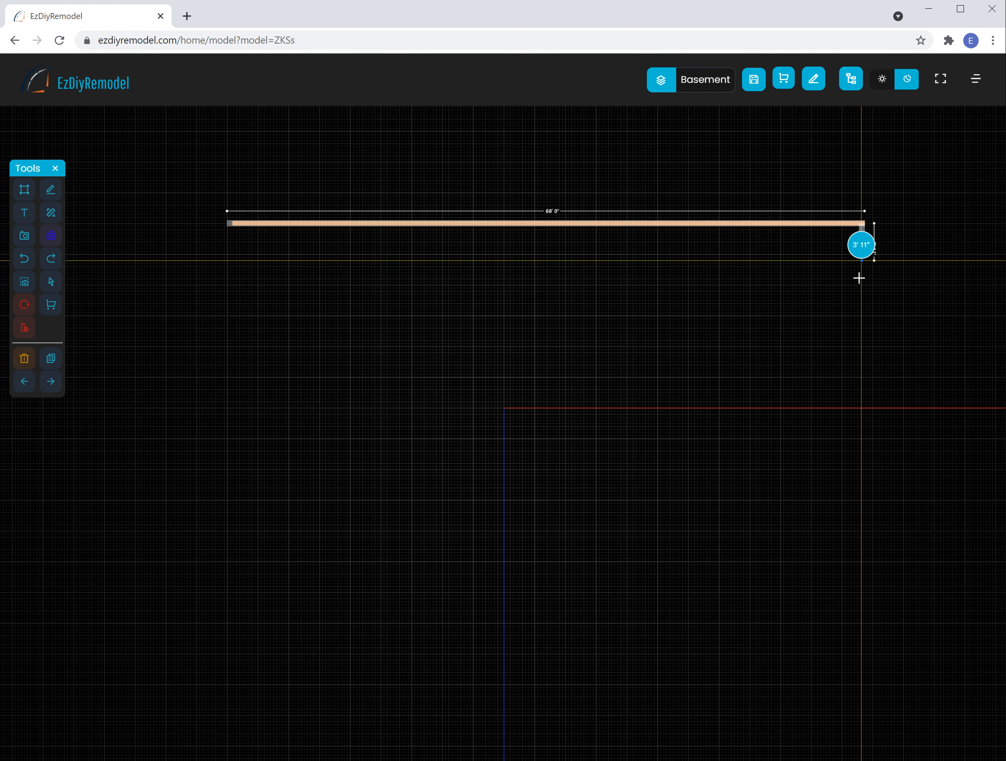
{"action": "left_click", "coordinate": [864, 383]}
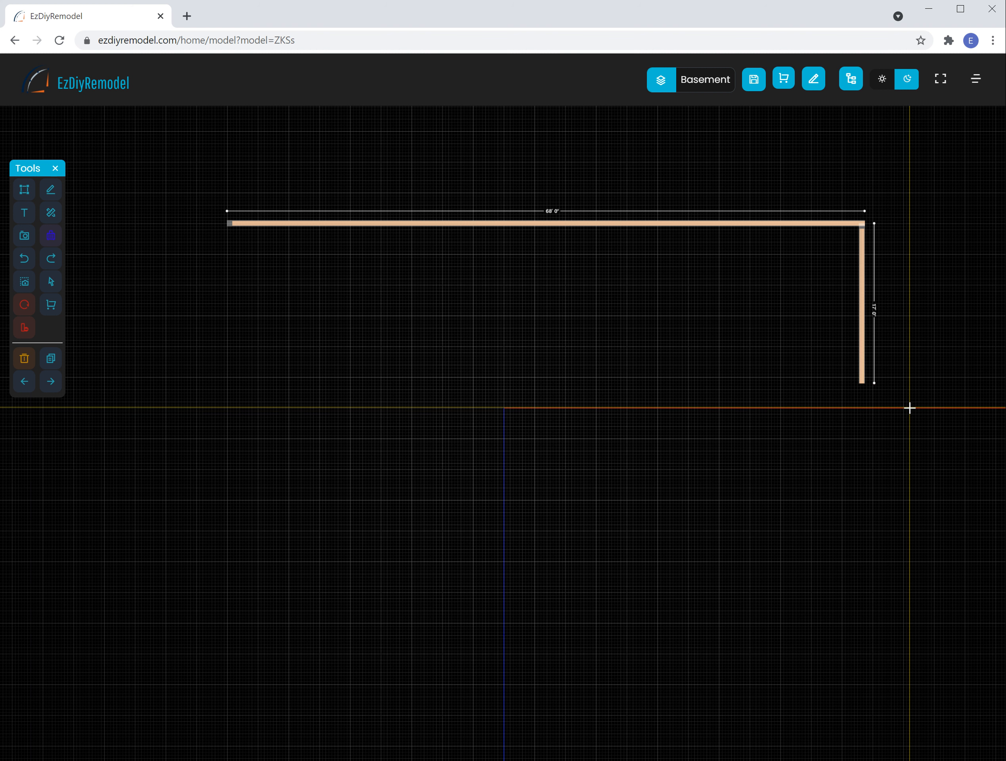
{"action": "left_click", "coordinate": [861, 380]}
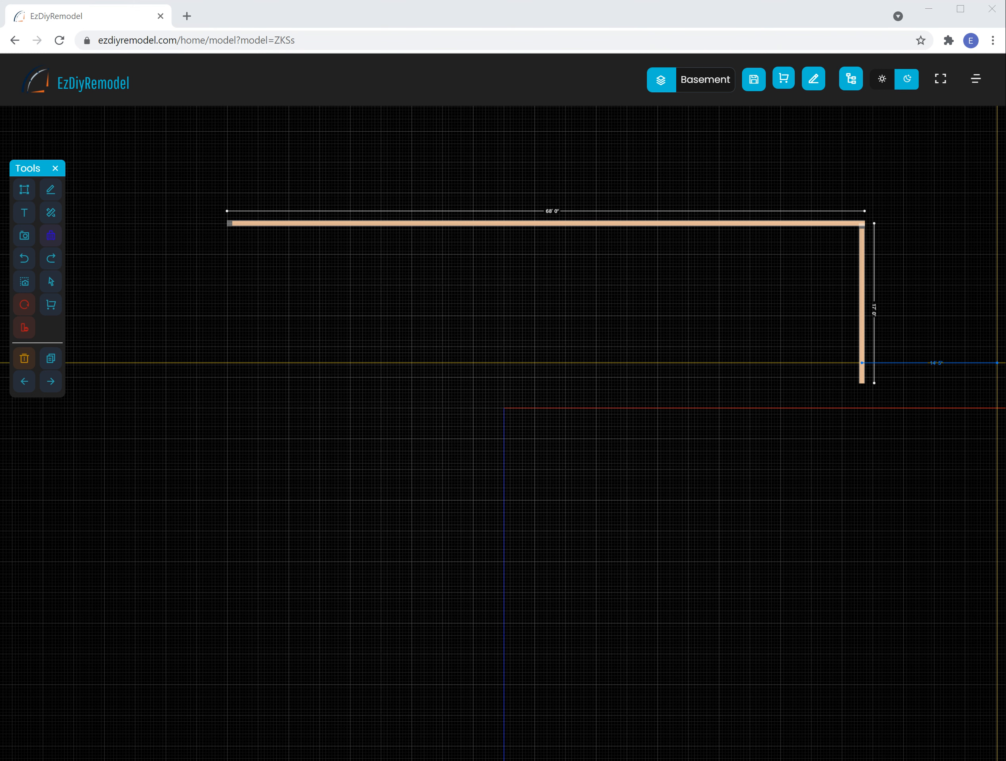
- Switch to Adobe Acrobat Reader to check the wall dimensions in HomeExample2.pdf, and return to the basement model
{"action": "left_click_drag", "start_coordinate": [1005, 69], "coordinate": [332, 28]}
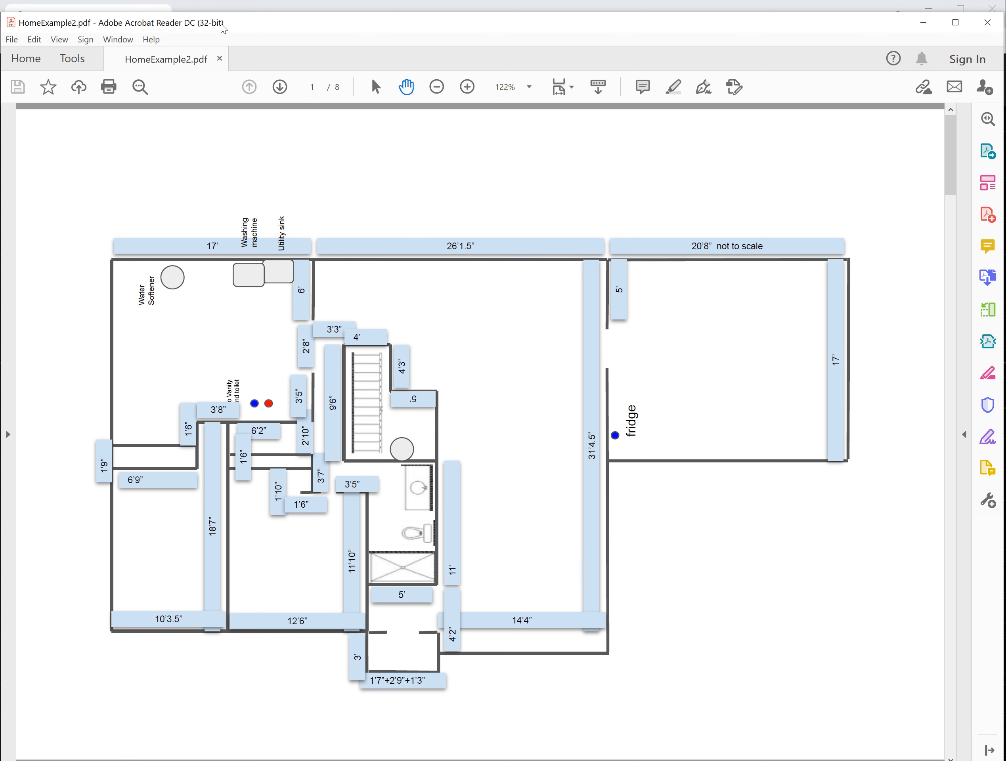
{"action": "left_click_drag", "start_coordinate": [224, 29], "coordinate": [1002, 109]}
{"action": "key", "text": "alt+Tab"}
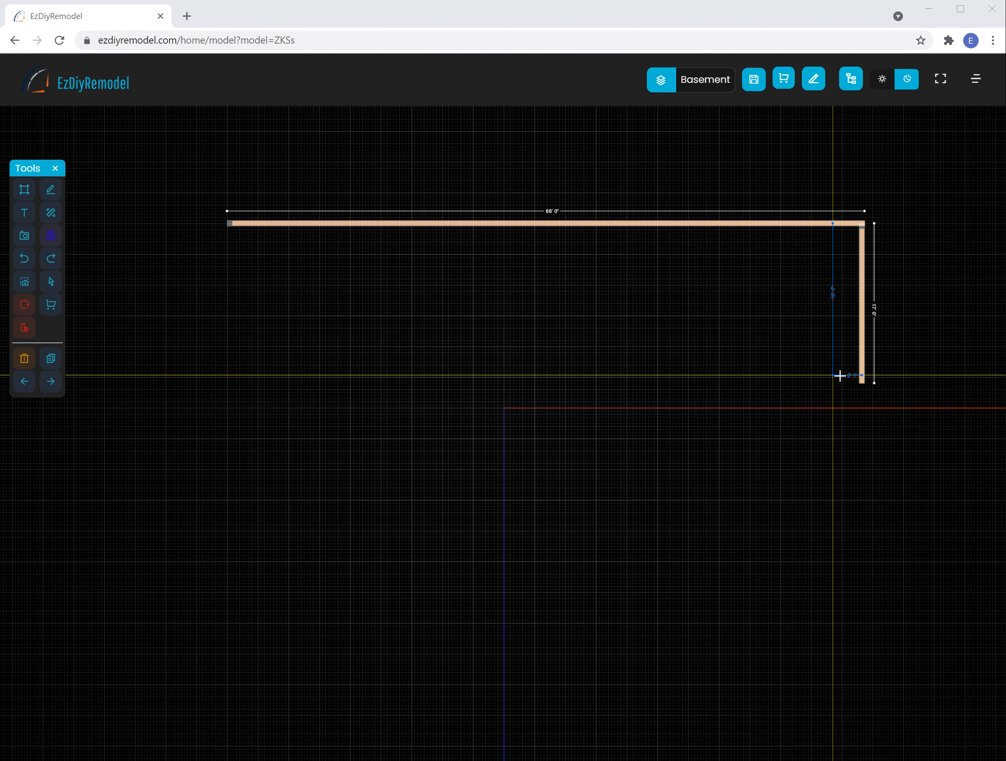
- Continue the outline with a 20' 8" exterior wall leftward from the 17' 0" wall and a 14' 9" wall downward
{"action": "left_click", "coordinate": [864, 383]}
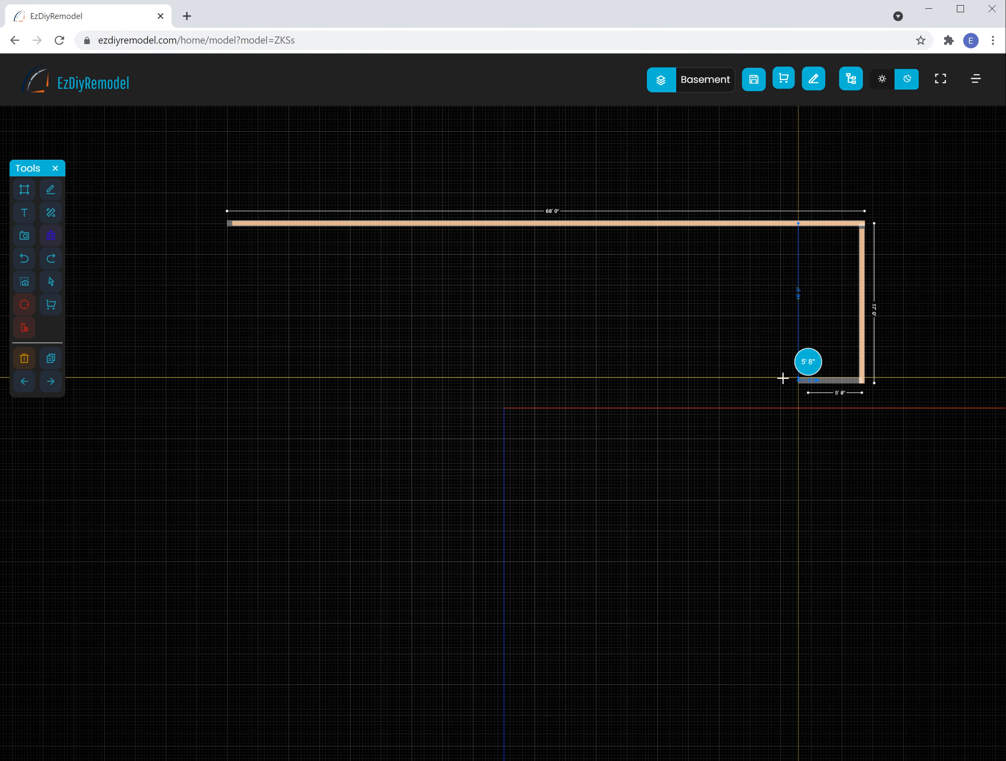
{"action": "left_click", "coordinate": [668, 376]}
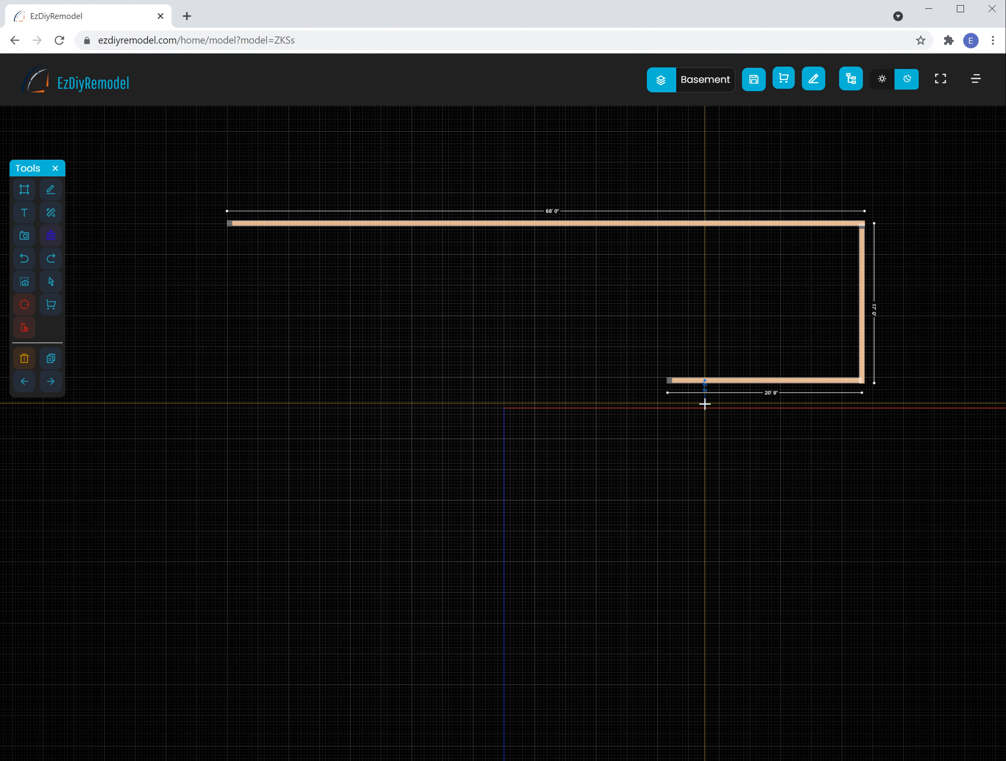
{"action": "left_click", "coordinate": [668, 380]}
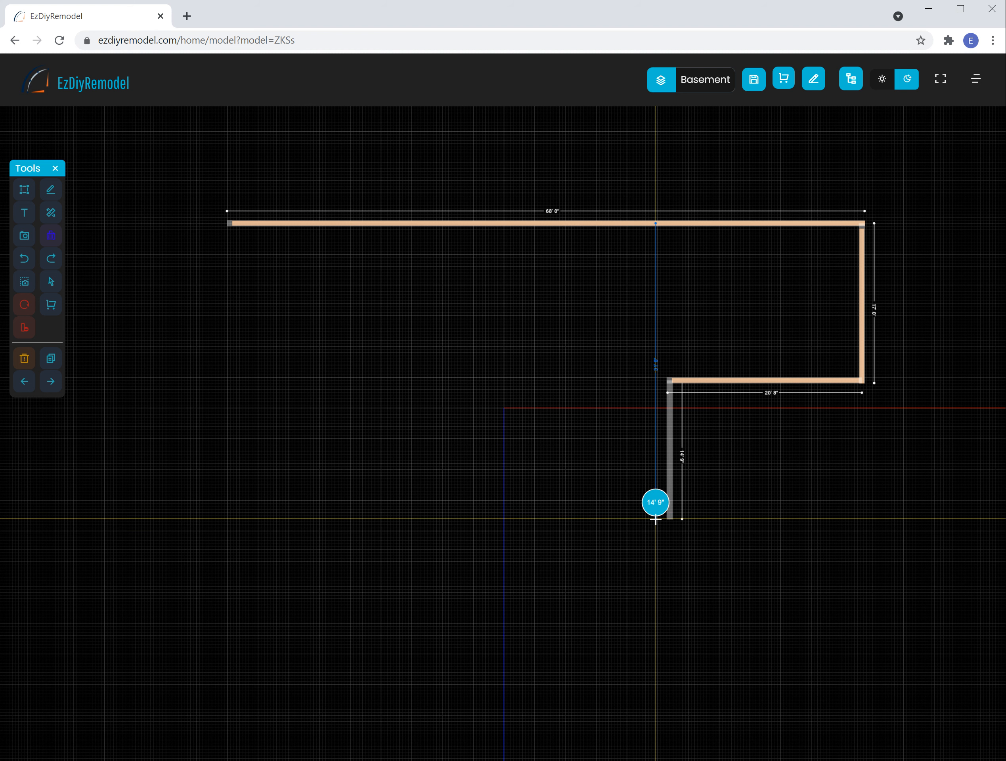
{"action": "left_click", "coordinate": [655, 519]}
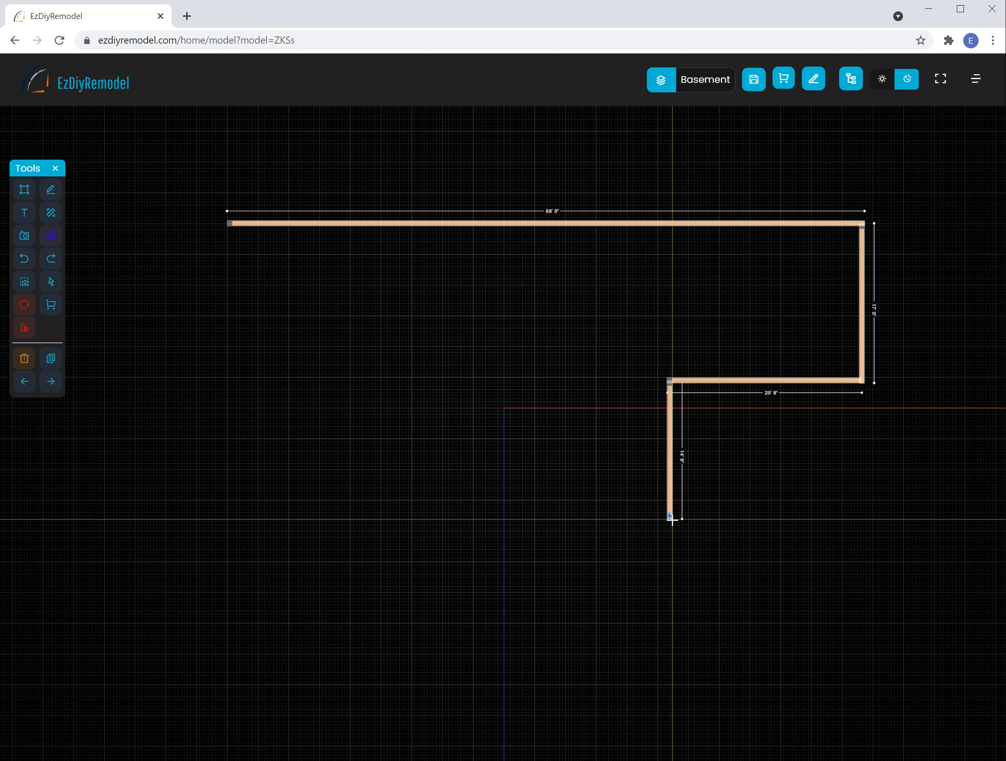
- Draw the lower edge of the basement as a 14' 4" exterior wall followed by a 33' 2" wall leftward
{"action": "left_click", "coordinate": [668, 518]}
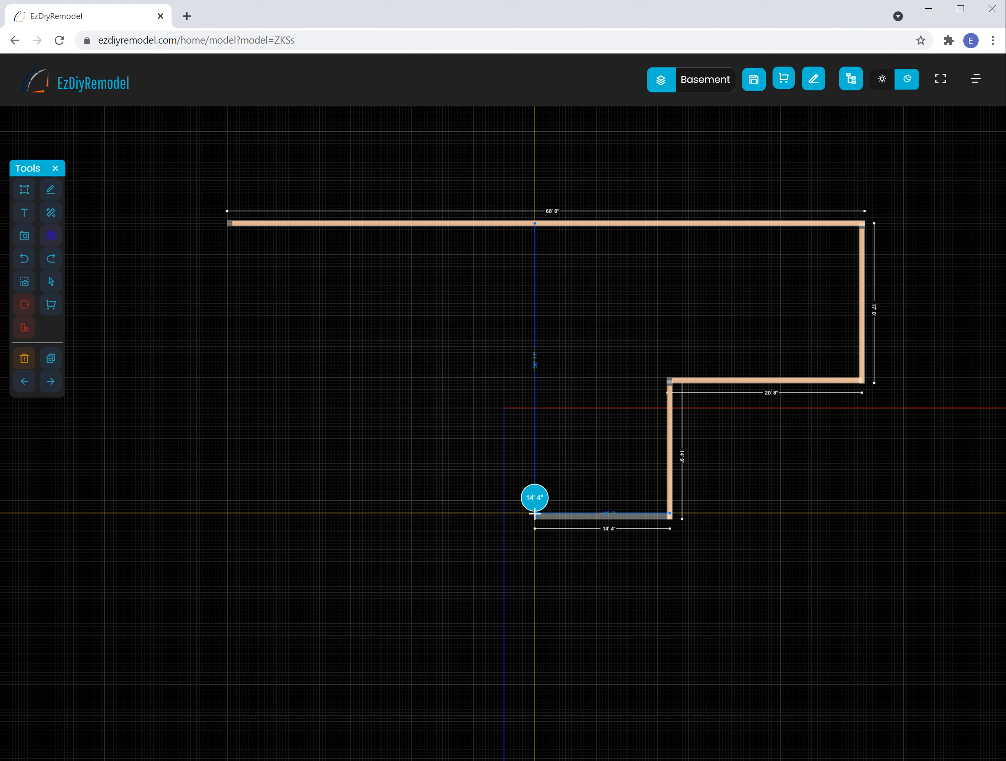
{"action": "double_click", "coordinate": [535, 515]}
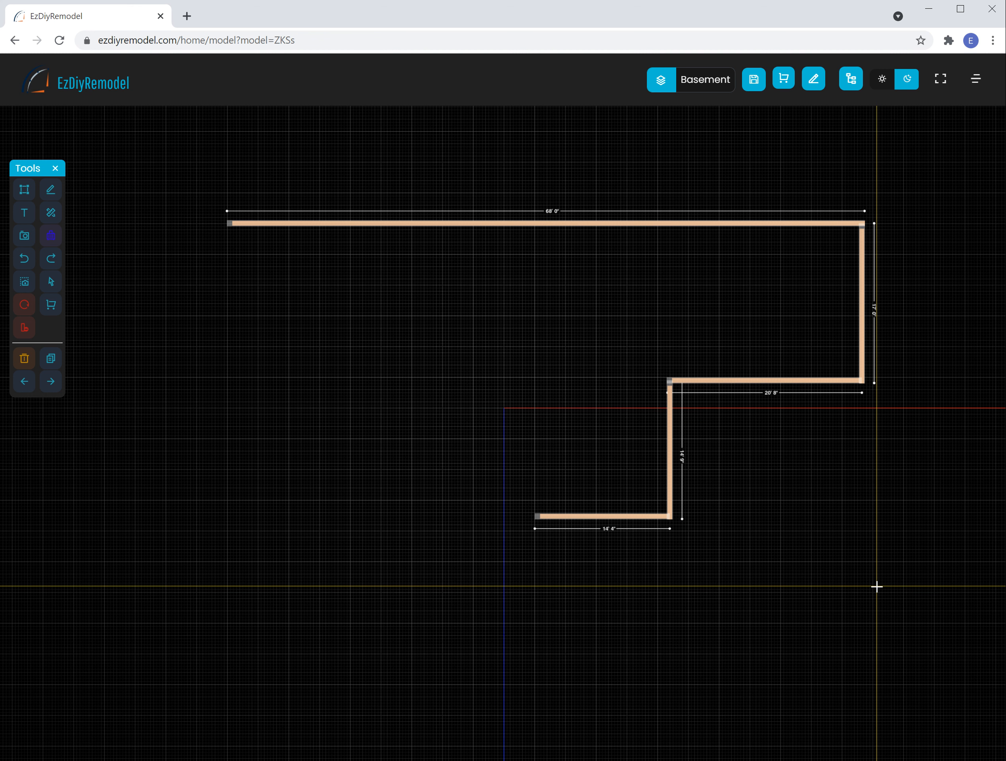
{"action": "left_click", "coordinate": [535, 517]}
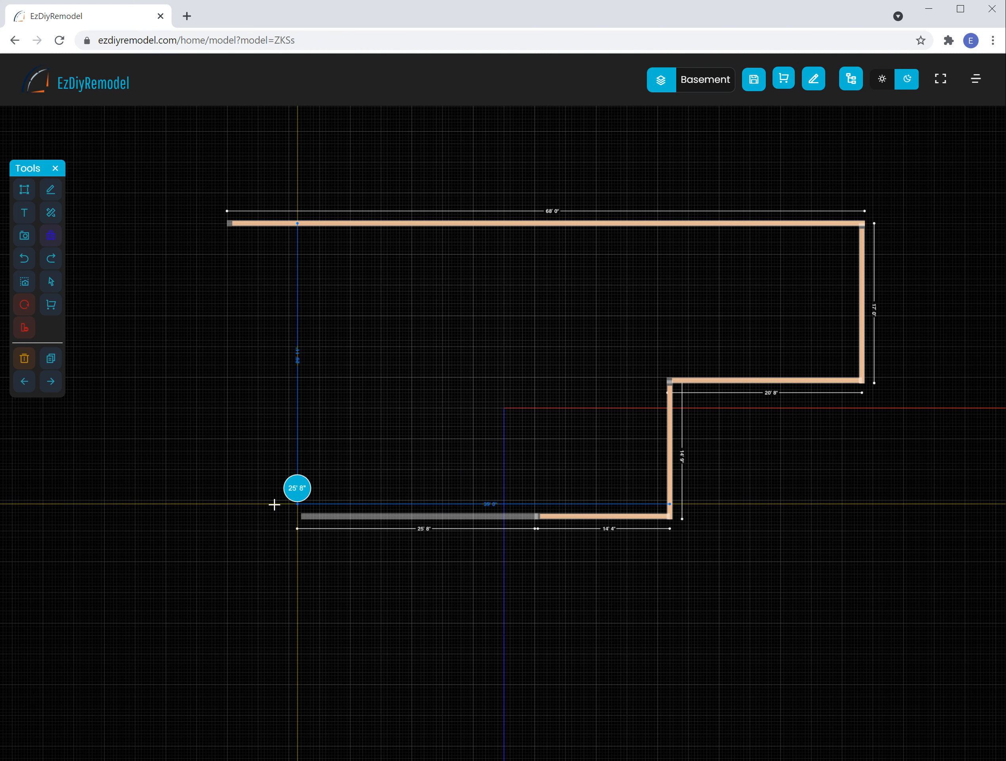
{"action": "left_click", "coordinate": [227, 507]}
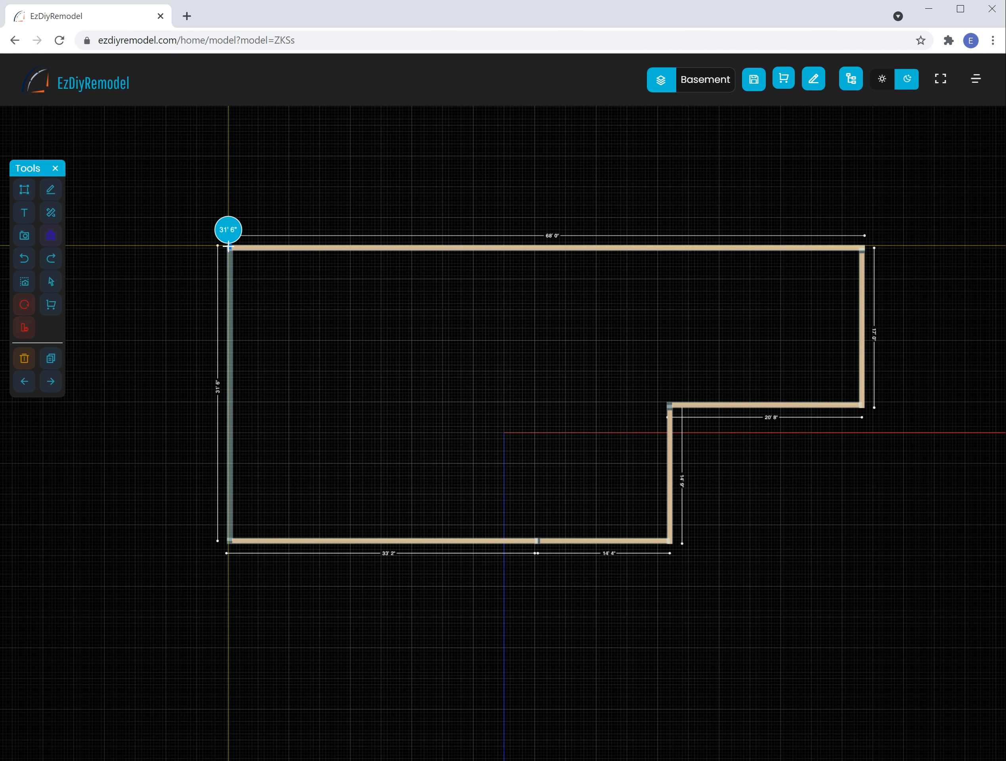
- Close the basement outline with a 31' 6" exterior wall on its left side and finish drawing walls
{"action": "left_click", "coordinate": [229, 247]}
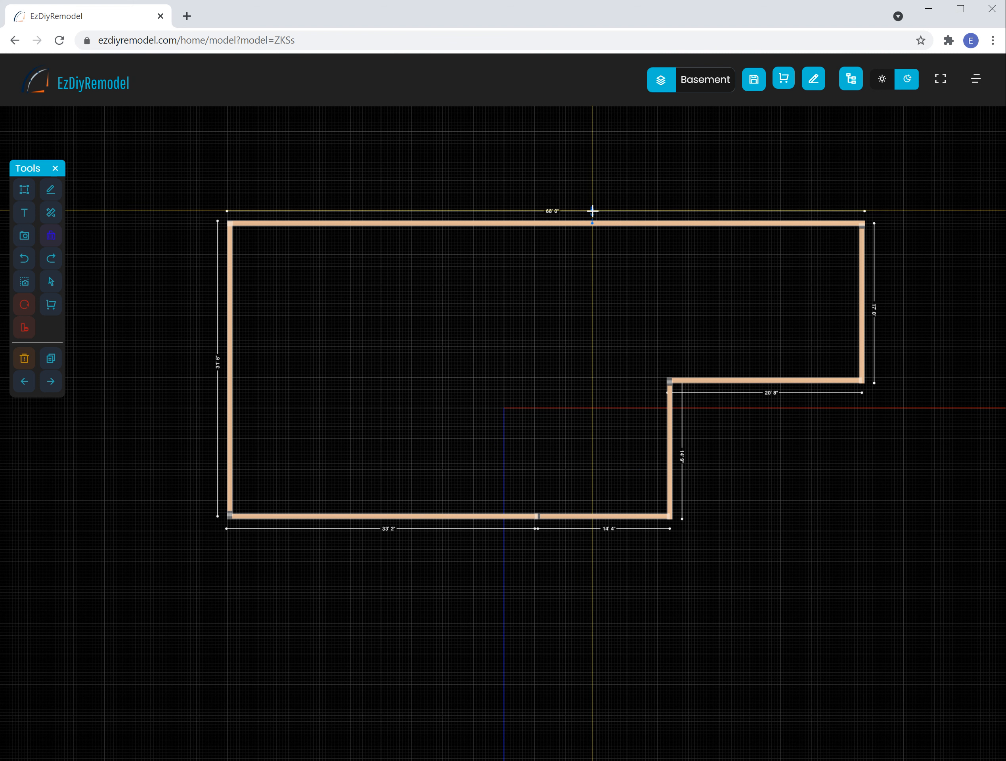
{"action": "left_click", "coordinate": [22, 191]}
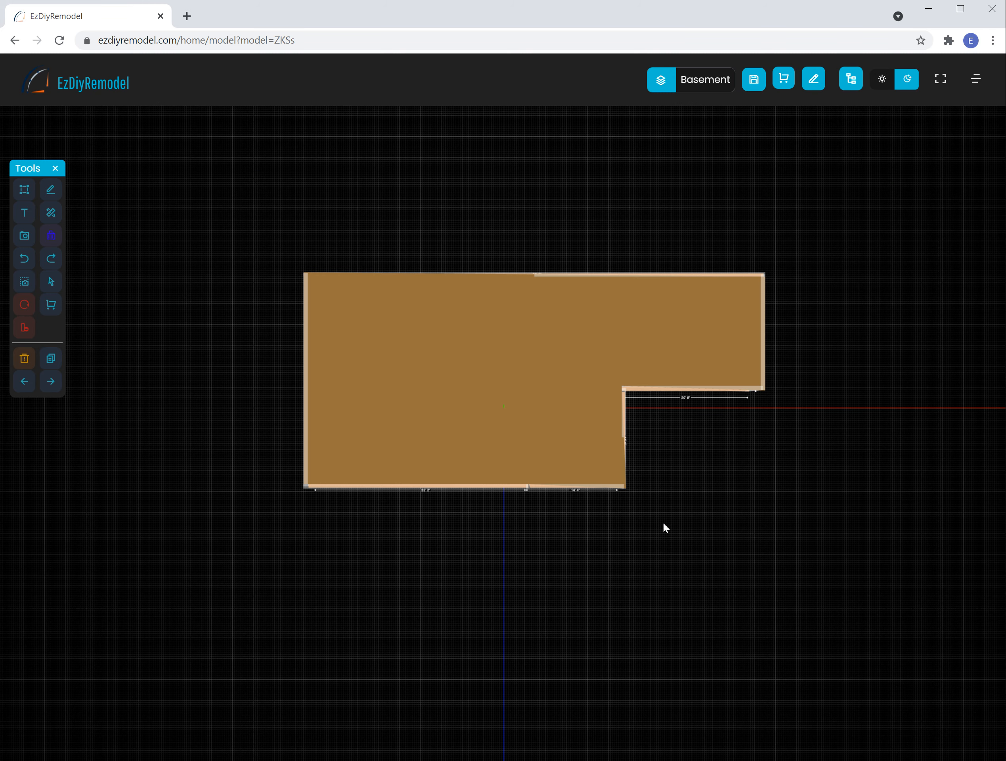
- Add Floor 1 above the basement and make it the active floor
{"action": "left_click_drag", "start_coordinate": [666, 528], "coordinate": [656, 412]}
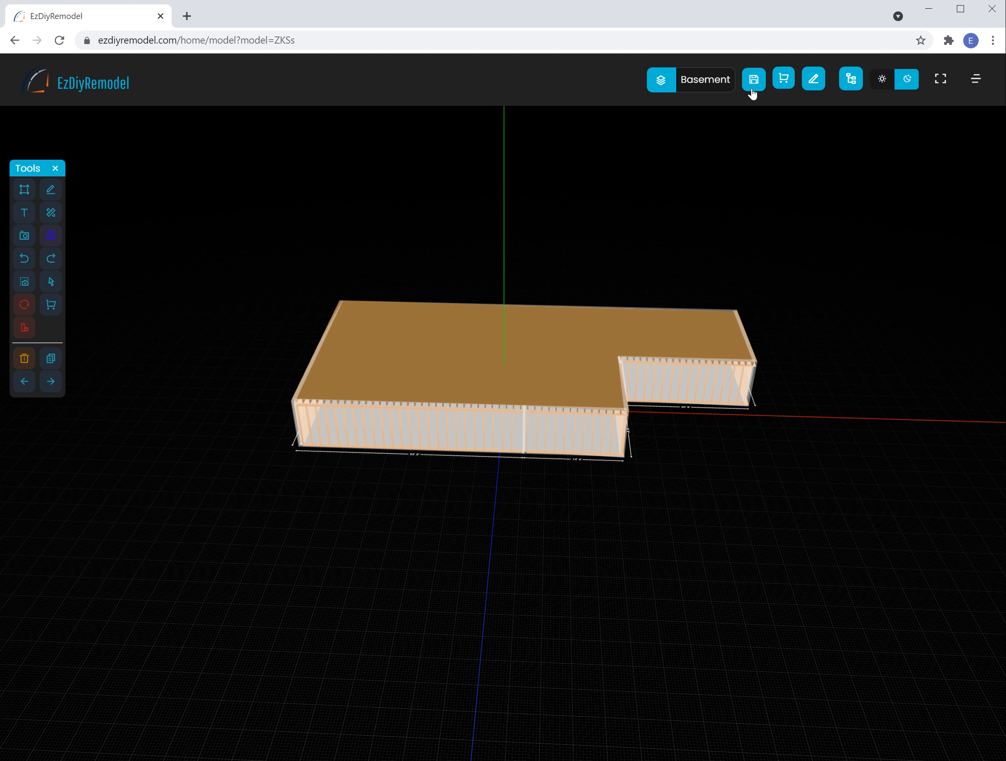
{"action": "left_click", "coordinate": [674, 93]}
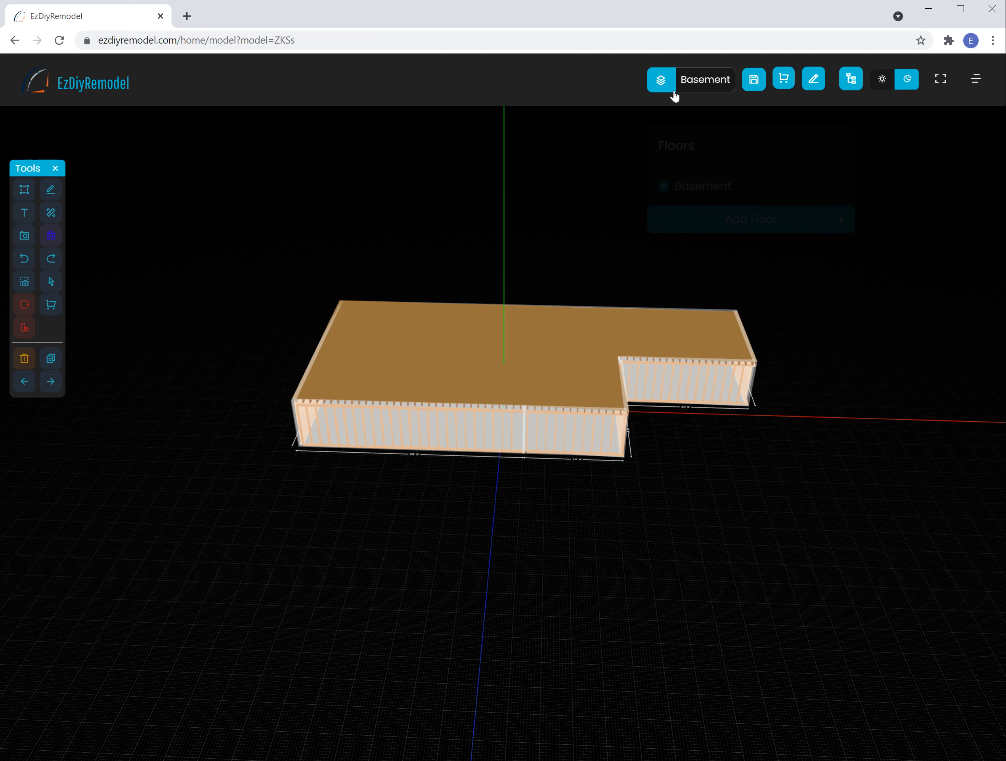
{"action": "left_click", "coordinate": [726, 185]}
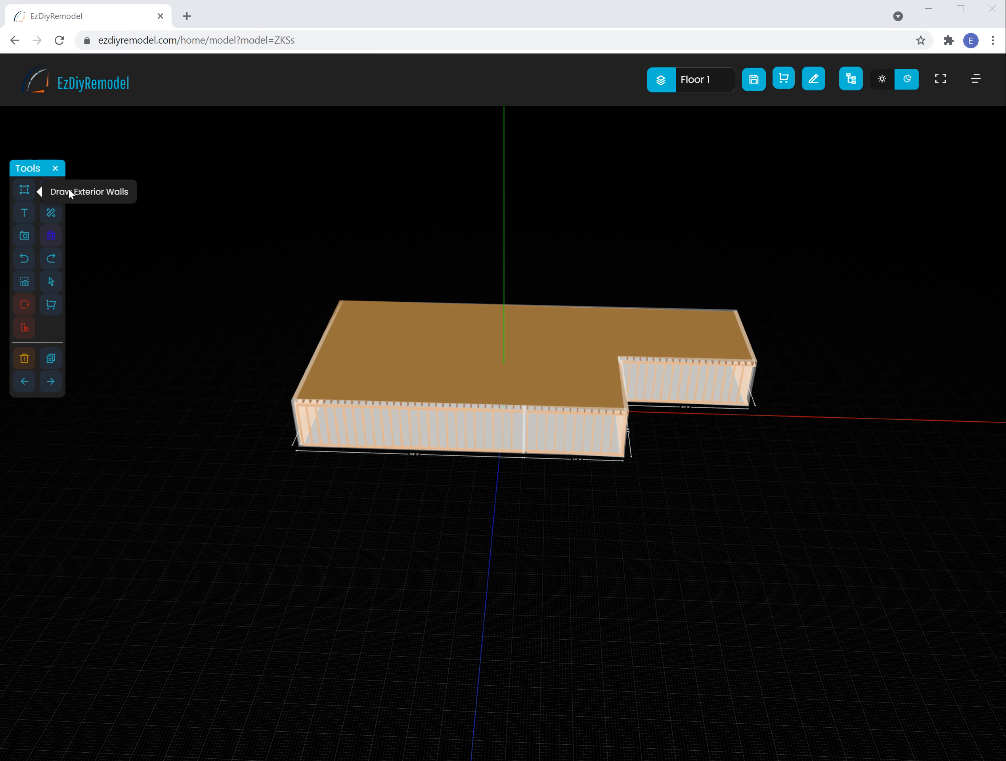
- On Floor 1, draw a 67' 10" exterior wall along the basement's upper edge and one about 39' 5" down from its right end
{"action": "left_click", "coordinate": [24, 193]}
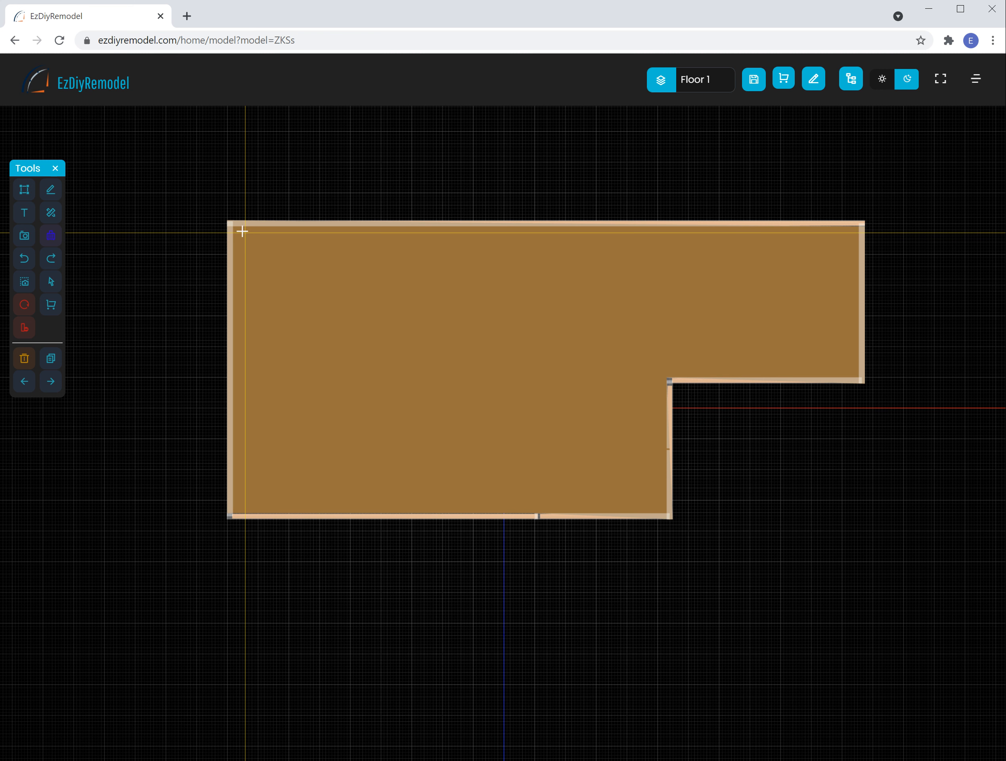
{"action": "left_click", "coordinate": [230, 224]}
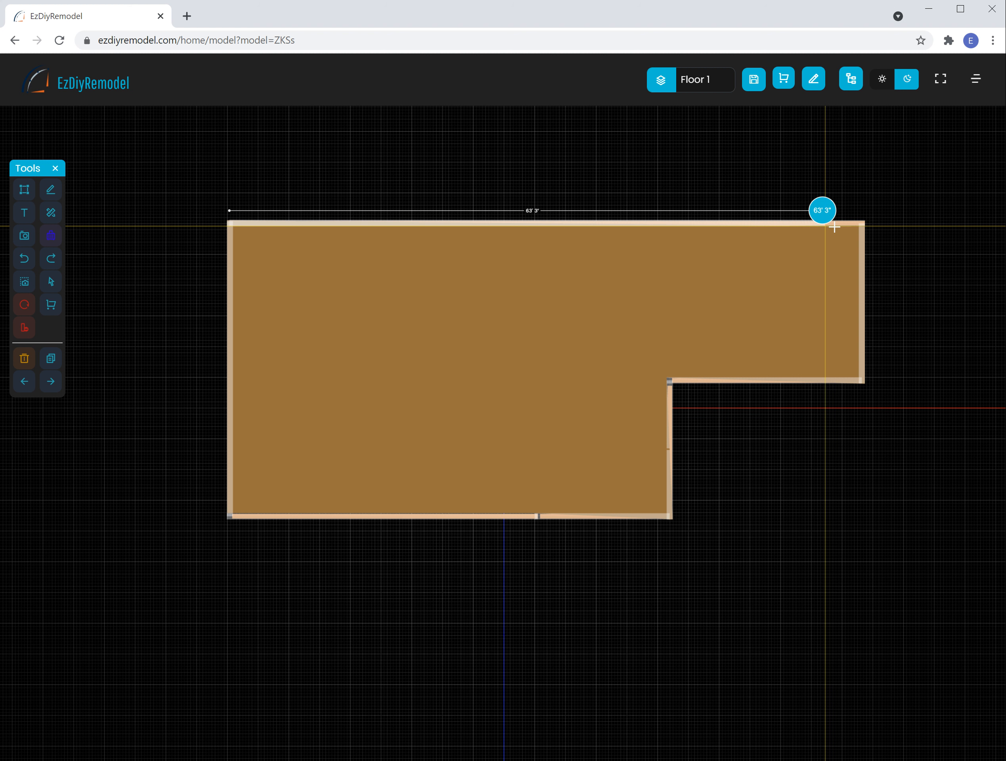
{"action": "left_click", "coordinate": [864, 224]}
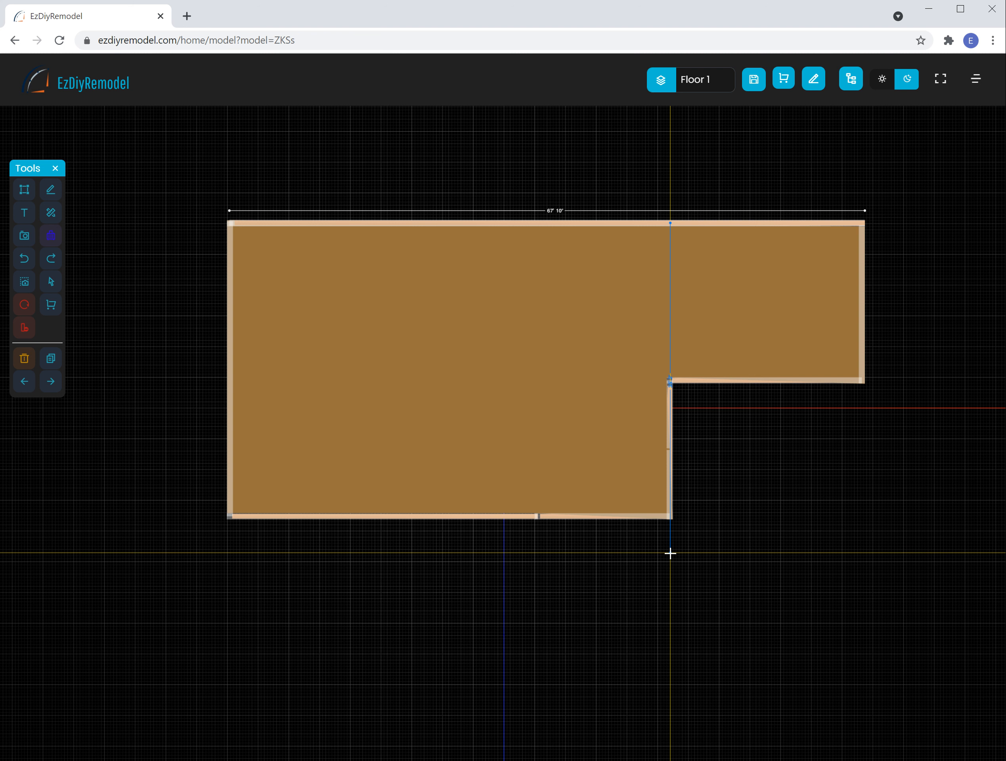
{"action": "left_click", "coordinate": [858, 222]}
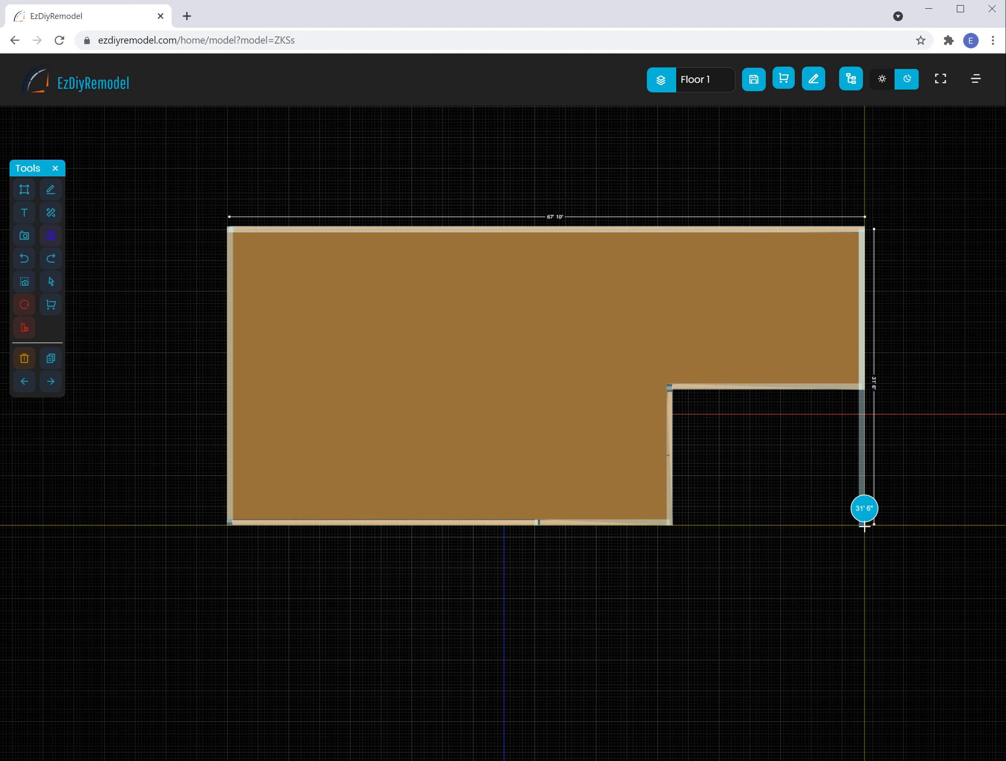
{"action": "left_click", "coordinate": [872, 598]}
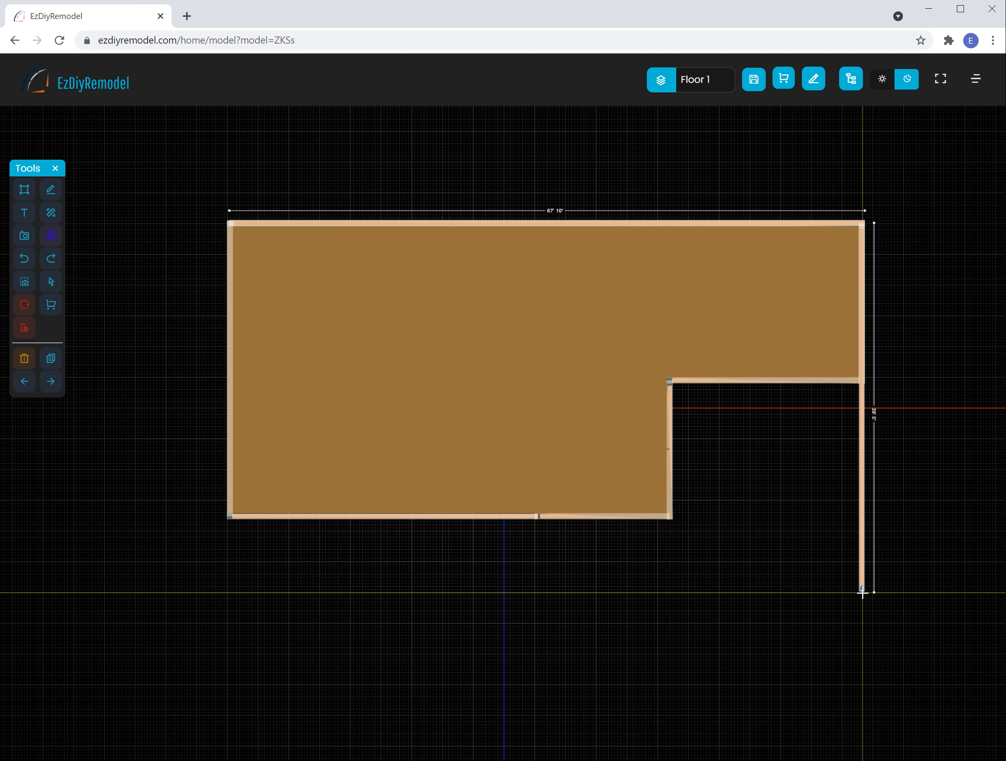
- On Floor 1, draw a 20' 6" exterior wall leftward along the lower edge and a 7' 11" wall up to the basement's corner
{"action": "left_click", "coordinate": [863, 591]}
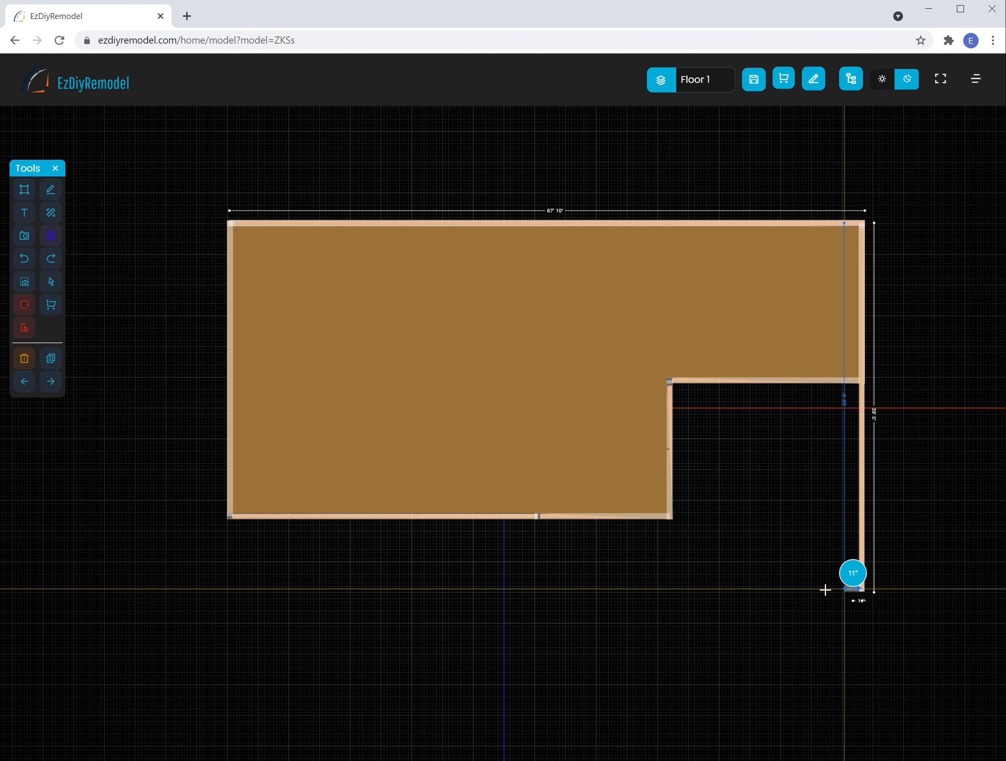
{"action": "left_click", "coordinate": [669, 590]}
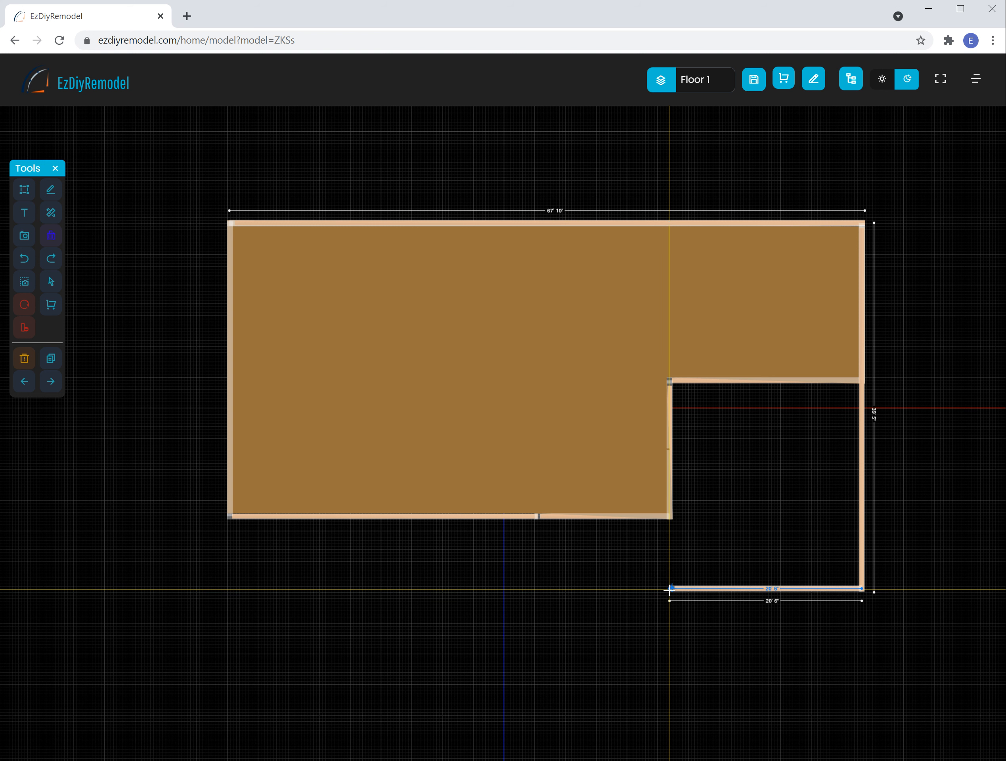
{"action": "left_click", "coordinate": [671, 516]}
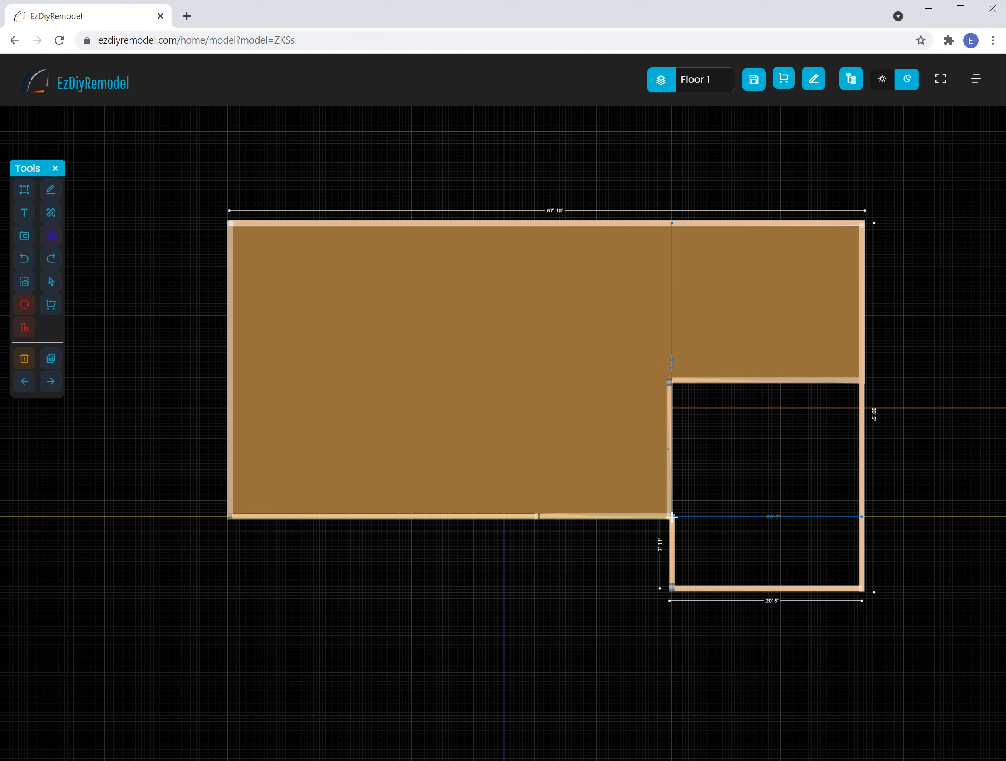
- Close the Floor 1 outline with a 47' 5" lower exterior wall and a 31' 7" left wall, and finish drawing walls
{"action": "left_click", "coordinate": [230, 512]}
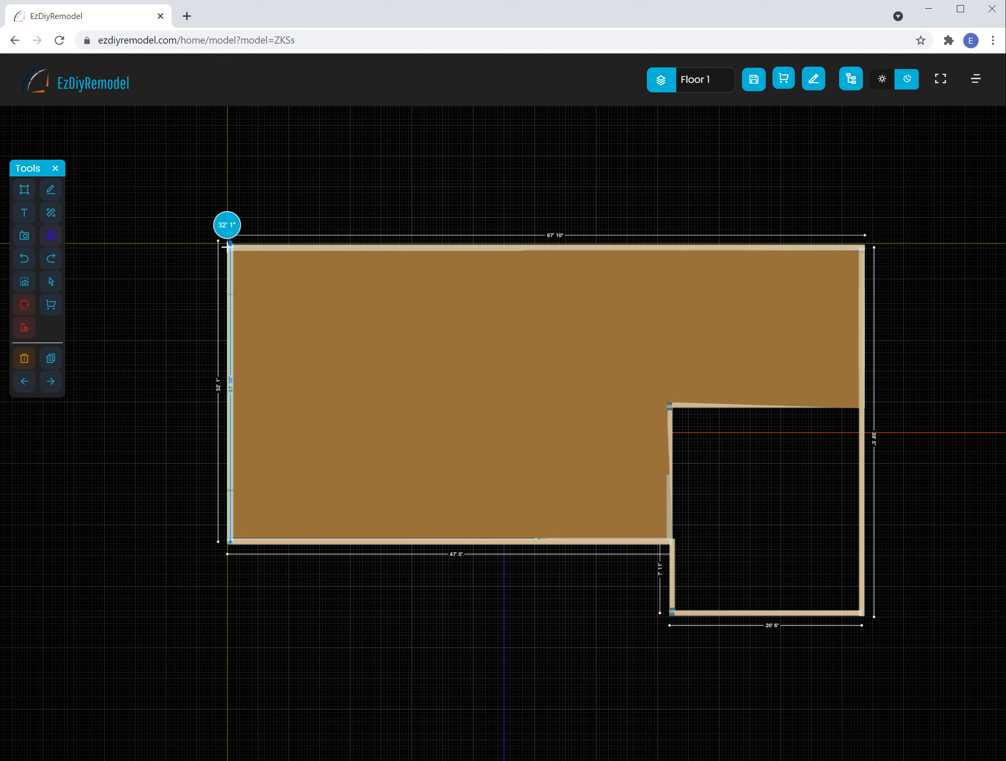
{"action": "double_click", "coordinate": [226, 248]}
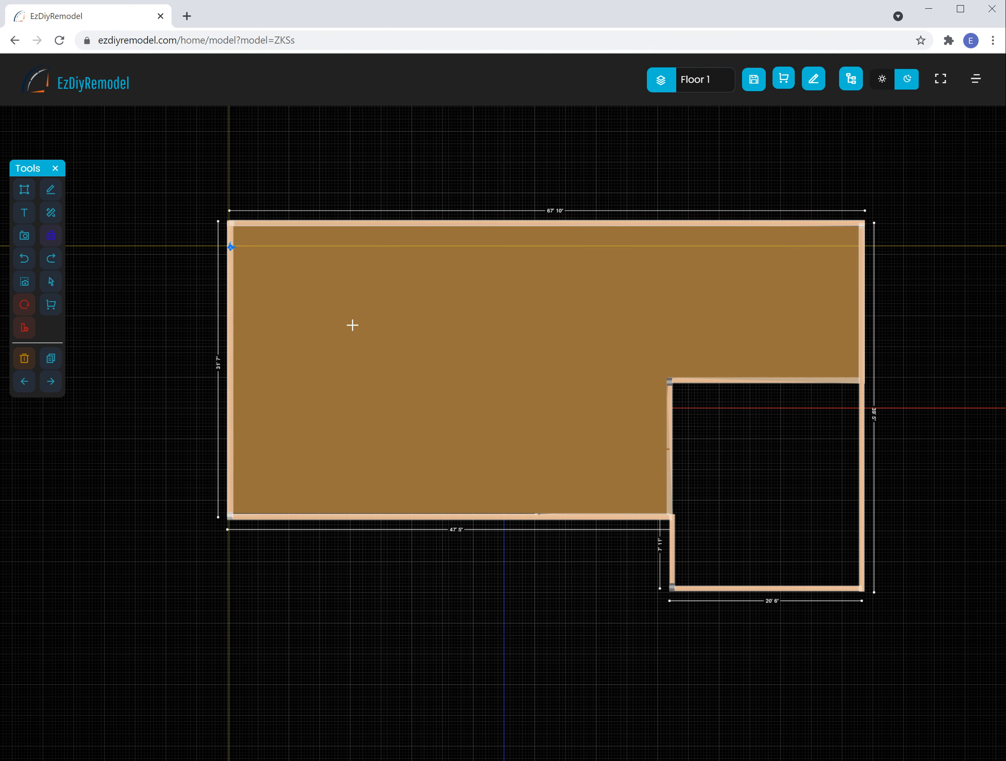
{"action": "left_click", "coordinate": [22, 192]}
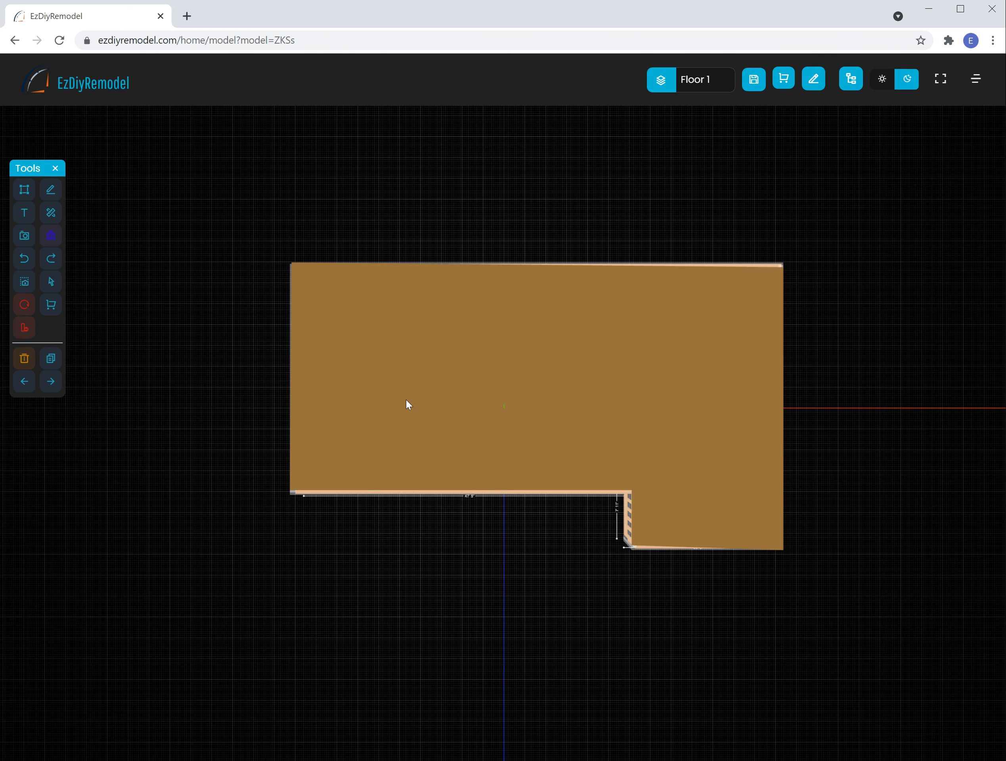
{"action": "left_click_drag", "start_coordinate": [542, 560], "coordinate": [440, 426]}
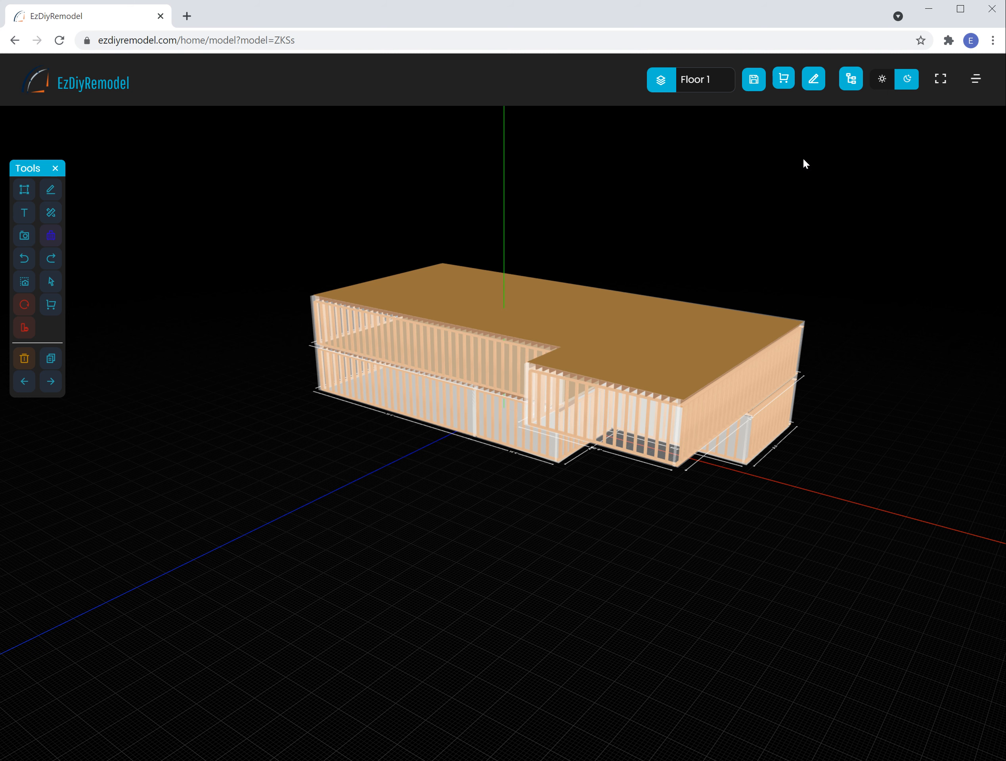
- Hide Floor 1 and the Basement ceiling in the home tree
{"action": "left_click", "coordinate": [851, 79]}
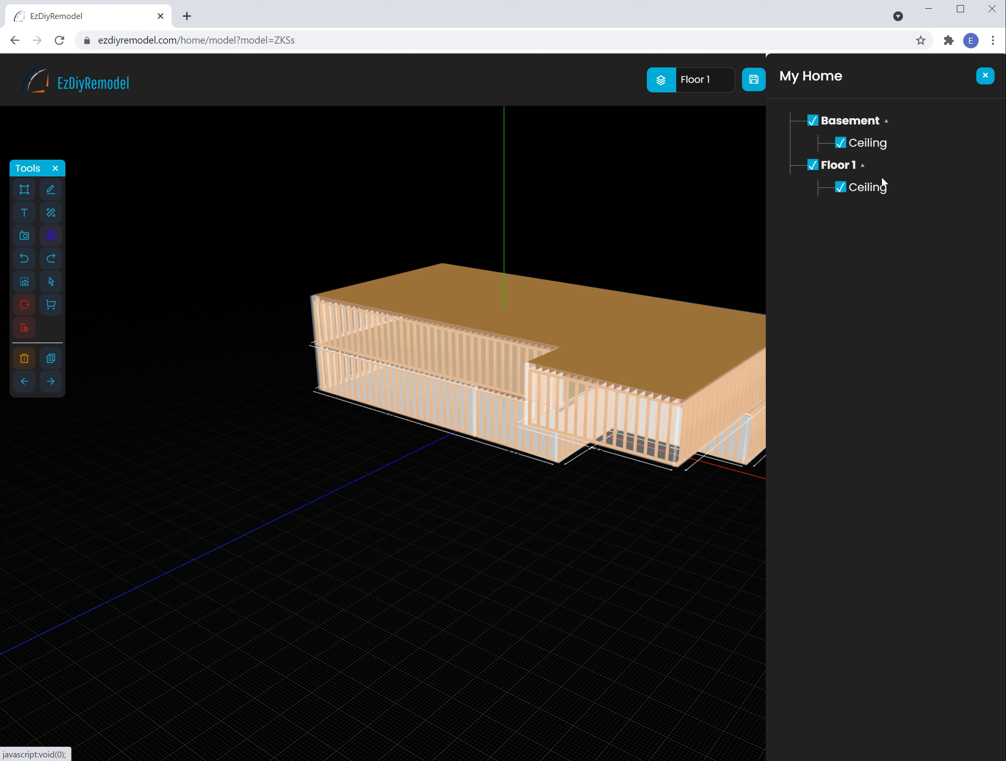
{"action": "left_click", "coordinate": [819, 165]}
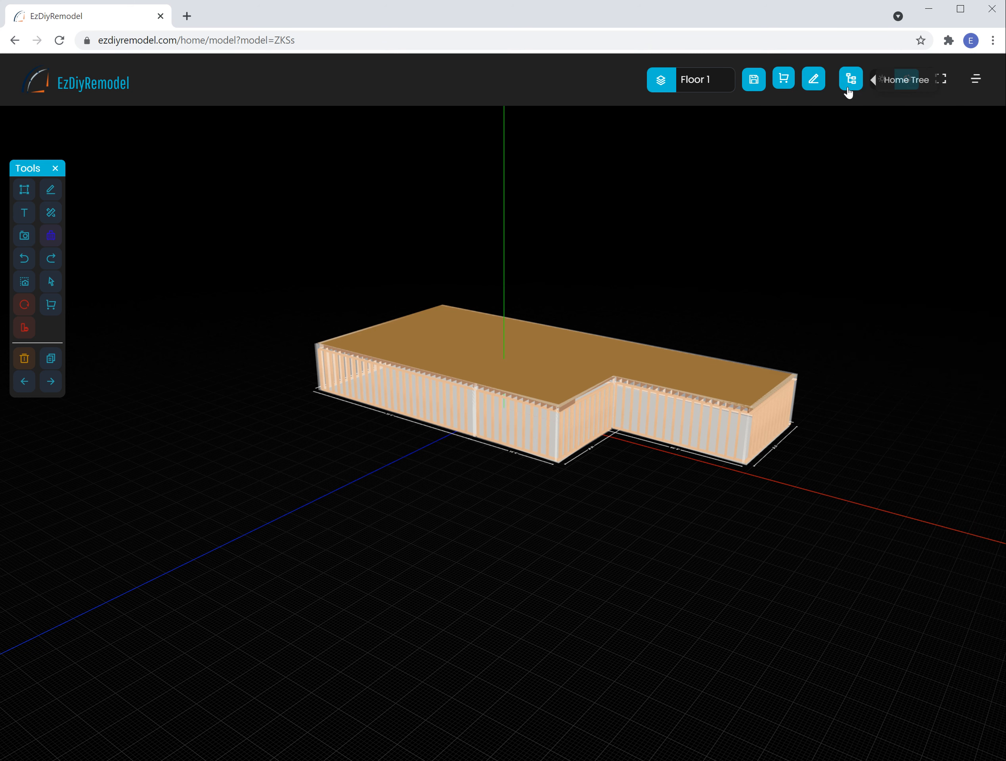
{"action": "left_click", "coordinate": [849, 90]}
{"action": "left_click", "coordinate": [840, 144]}
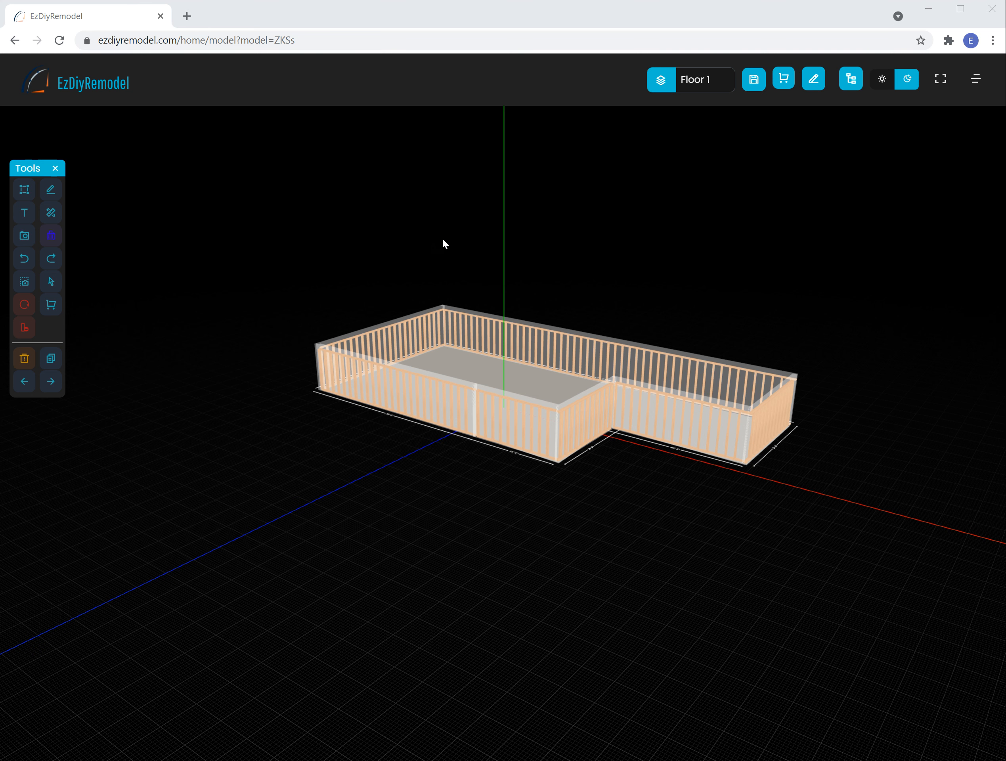
- Draw two aligned interior walls about 17' from the left exterior wall: 6' 1" from the upper wall and 3' 10" below a gap
{"action": "left_click", "coordinate": [50, 192]}
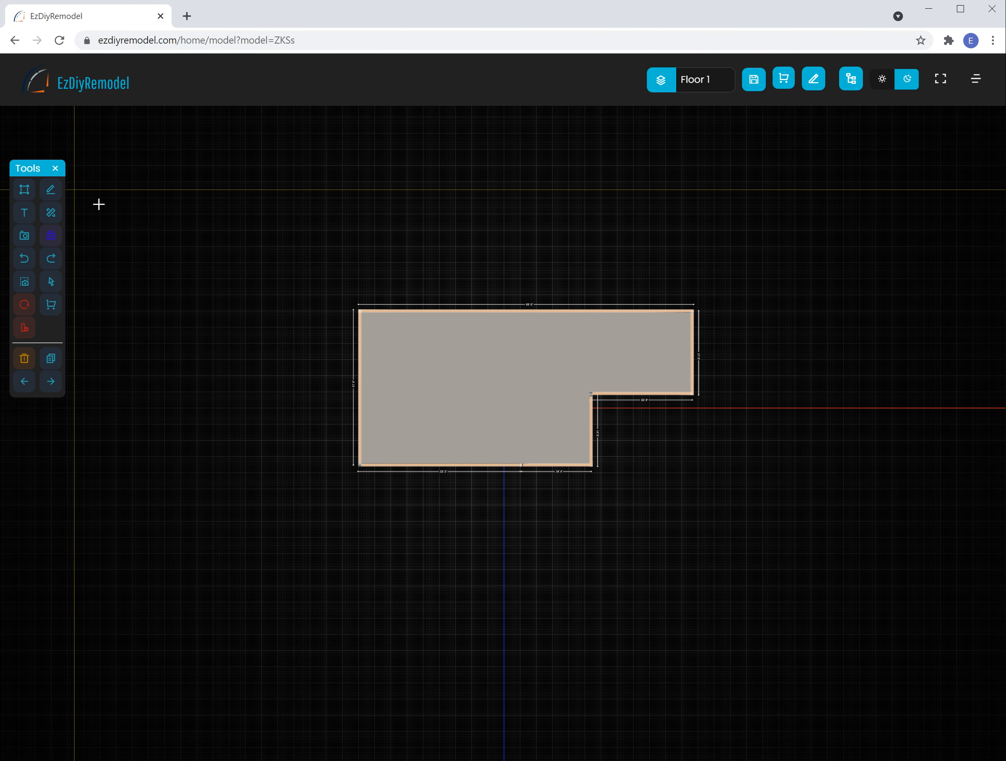
{"action": "scroll", "coordinate": [507, 526], "scroll_direction": "up", "scroll_amount": 5}
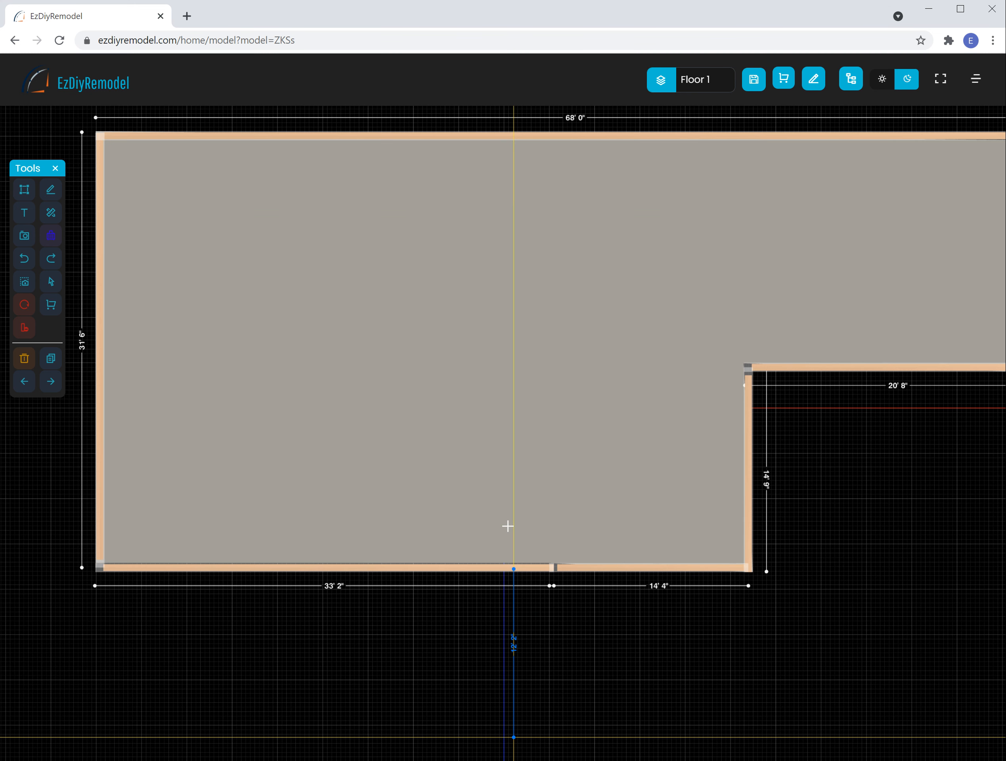
{"action": "scroll", "coordinate": [507, 526], "scroll_direction": "down", "scroll_amount": 2}
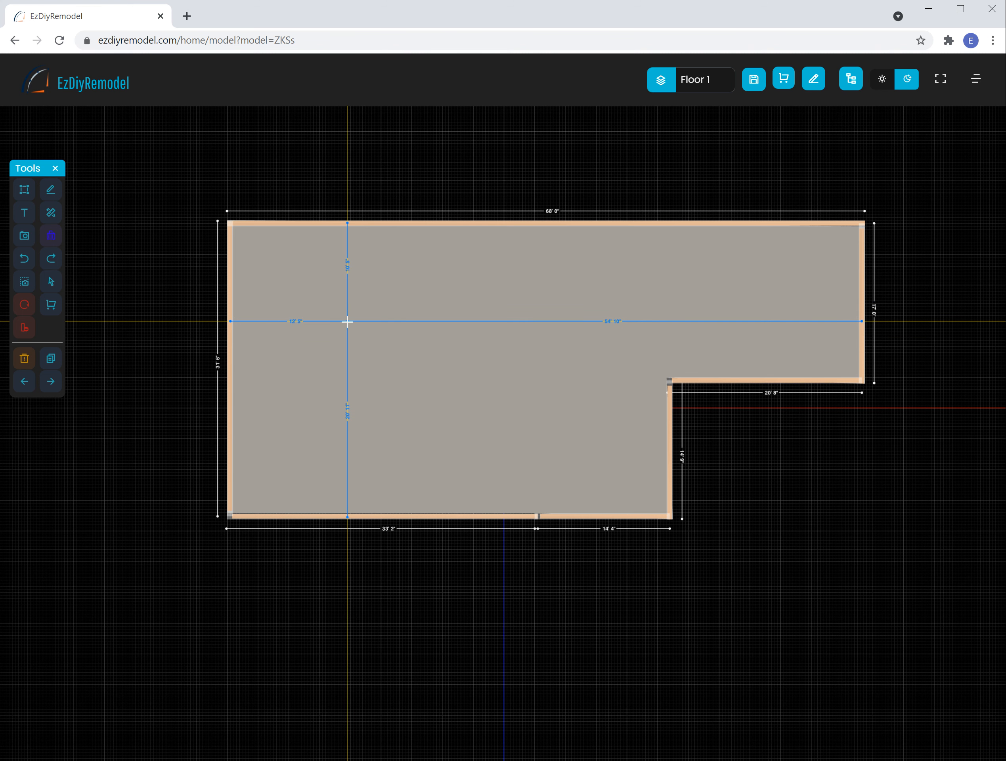
{"action": "scroll", "coordinate": [493, 404], "scroll_direction": "up", "scroll_amount": 2}
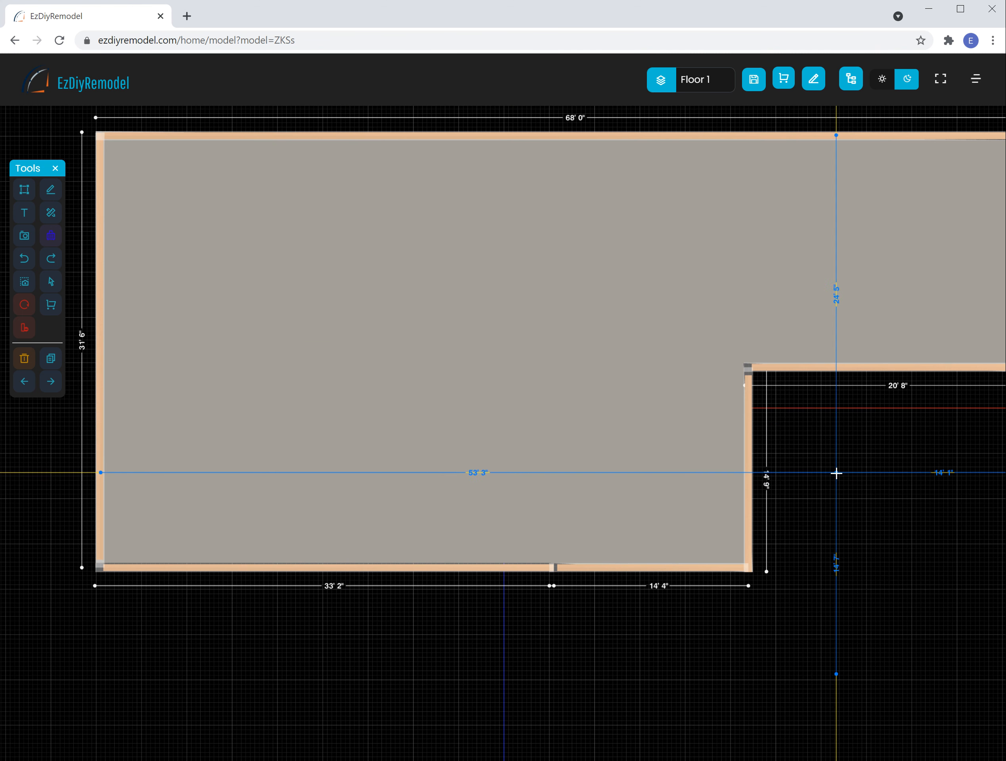
{"action": "right_click_drag", "start_coordinate": [819, 480], "coordinate": [842, 568]}
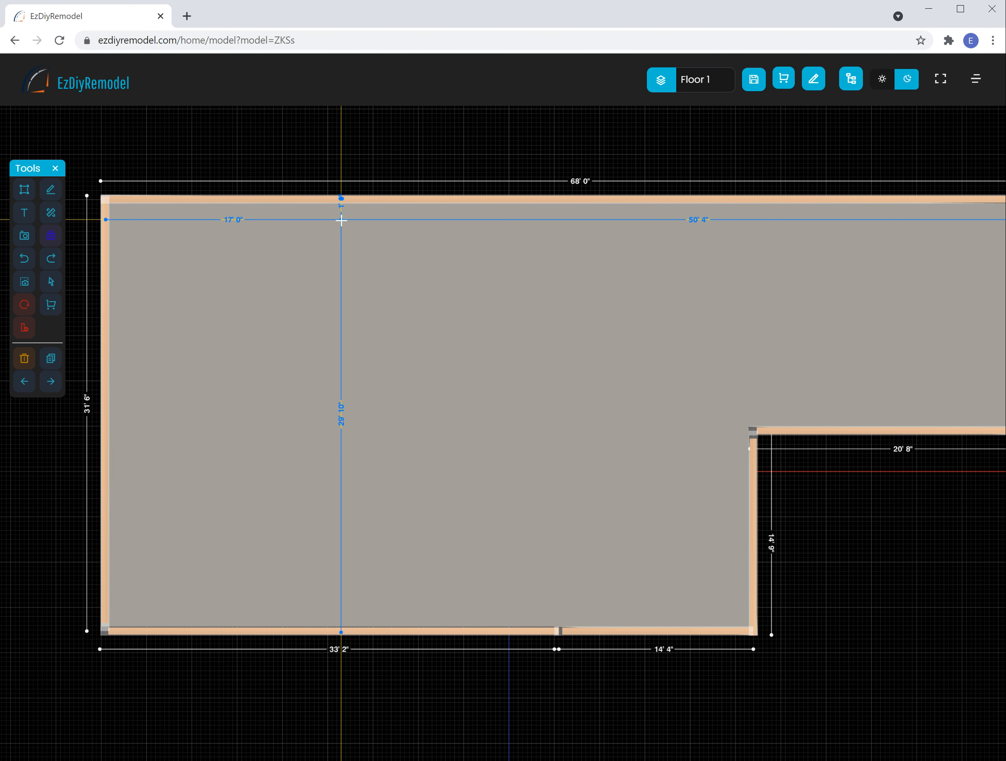
{"action": "left_click", "coordinate": [341, 281]}
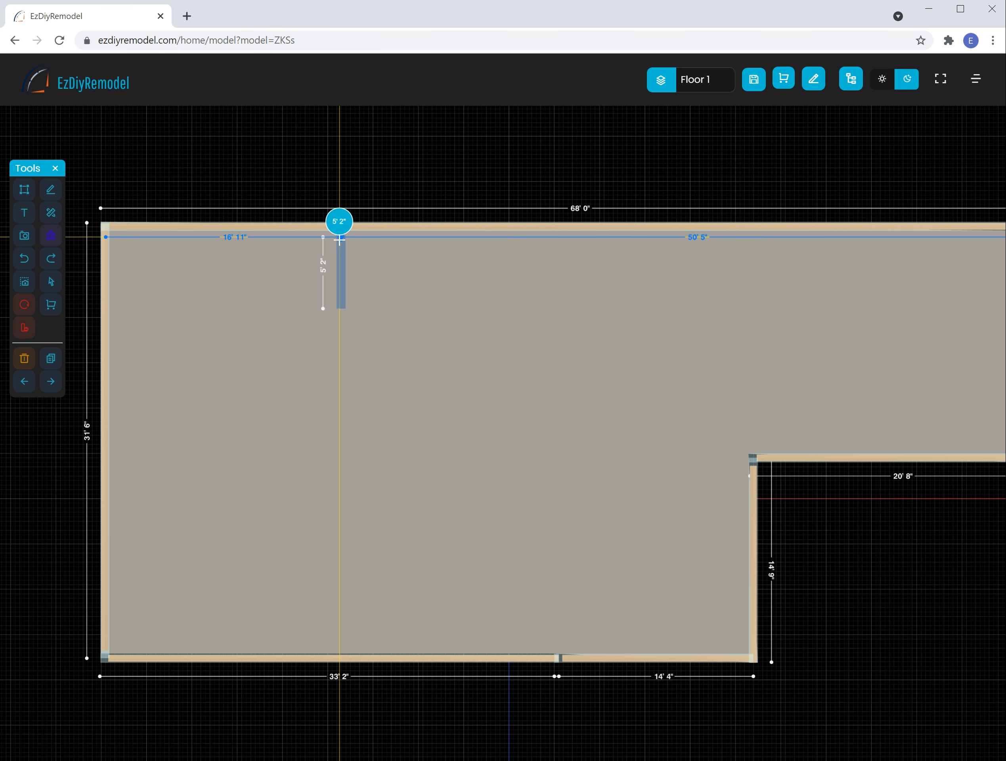
{"action": "left_click", "coordinate": [339, 239]}
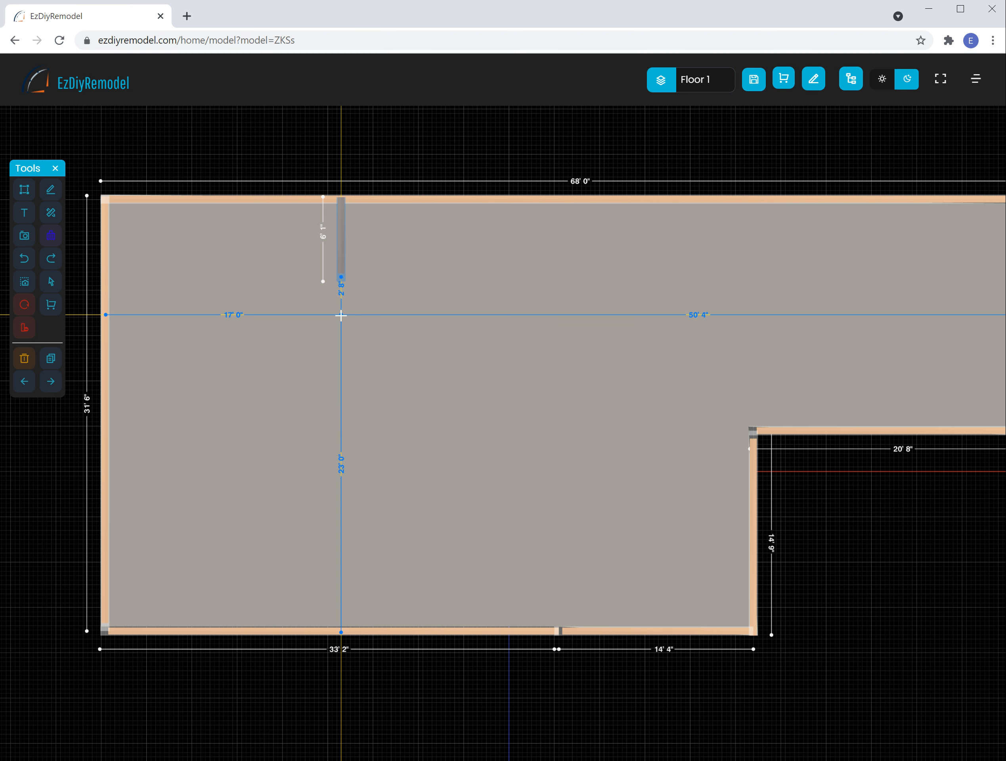
{"action": "left_click", "coordinate": [341, 316]}
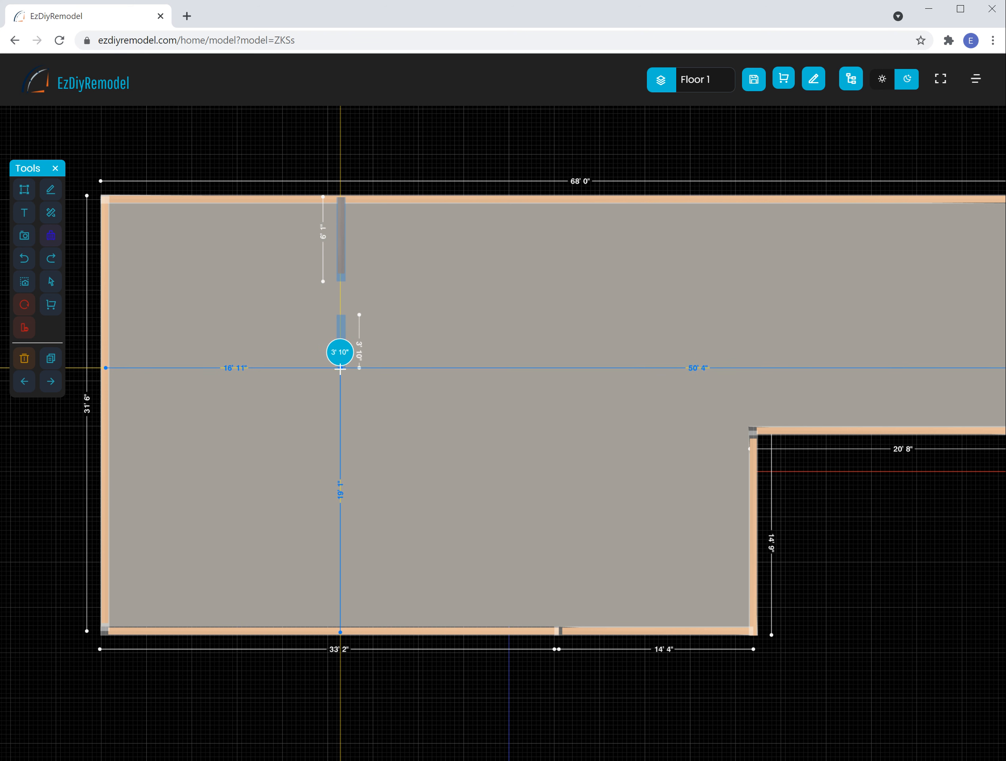
{"action": "double_click", "coordinate": [340, 369]}
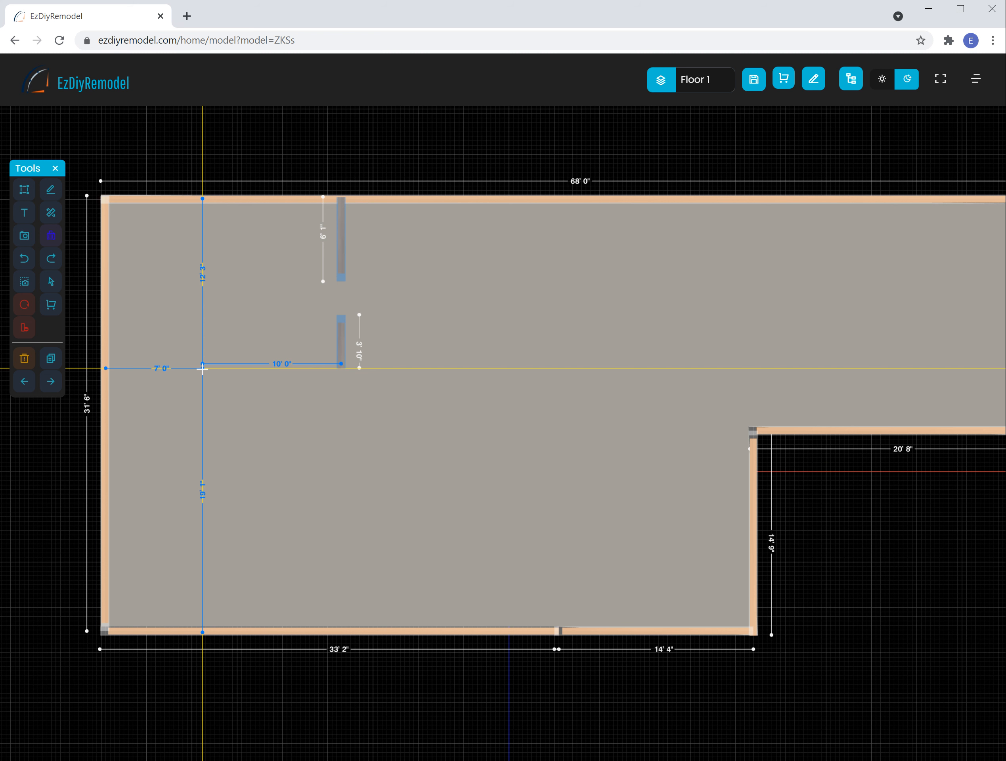
- Draw a 10' 2" horizontal interior wall from the 3' 10" wall, a short downward jog, and a 7' 3" wall to the left exterior wall
{"action": "left_click", "coordinate": [203, 369]}
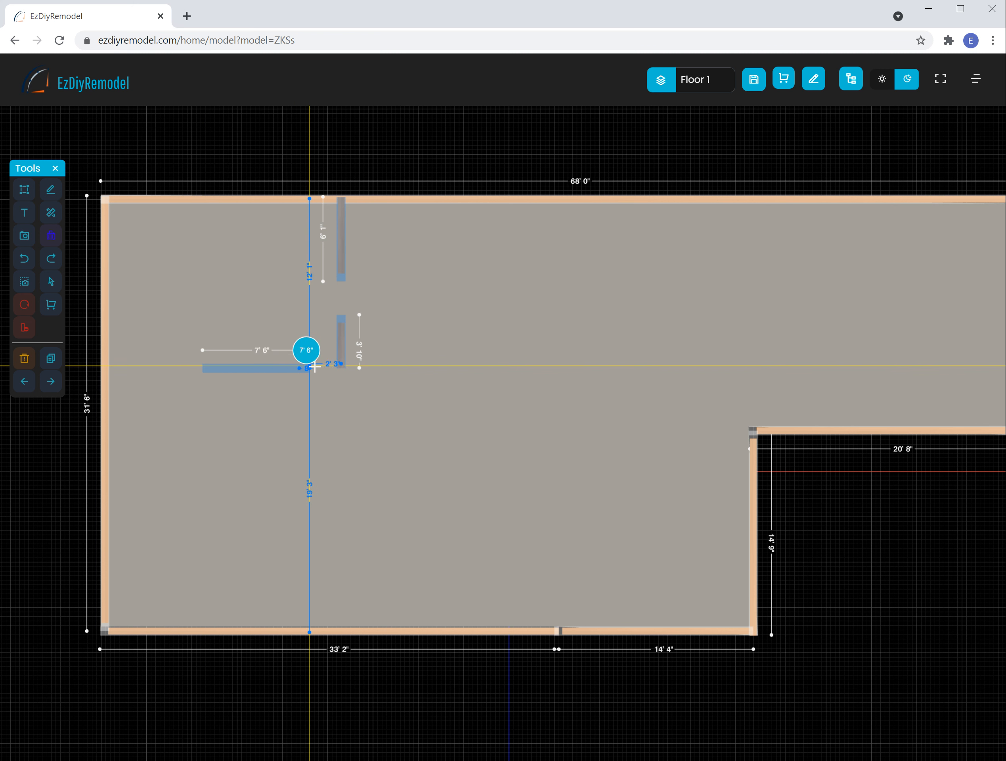
{"action": "left_click", "coordinate": [344, 368]}
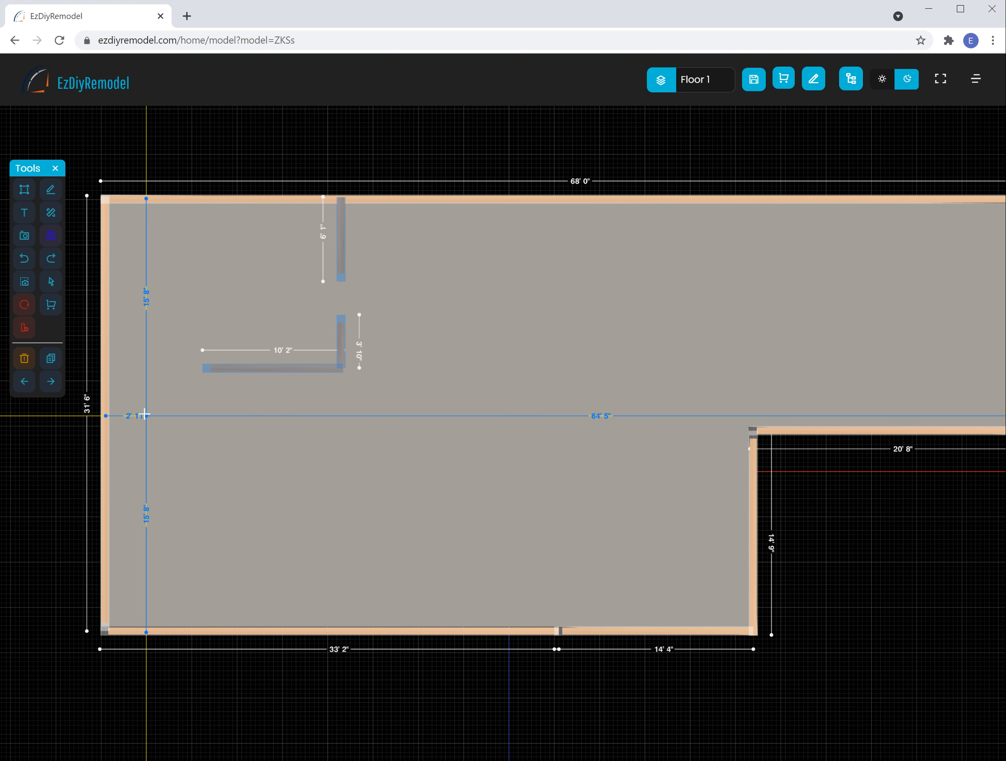
{"action": "left_click", "coordinate": [205, 368]}
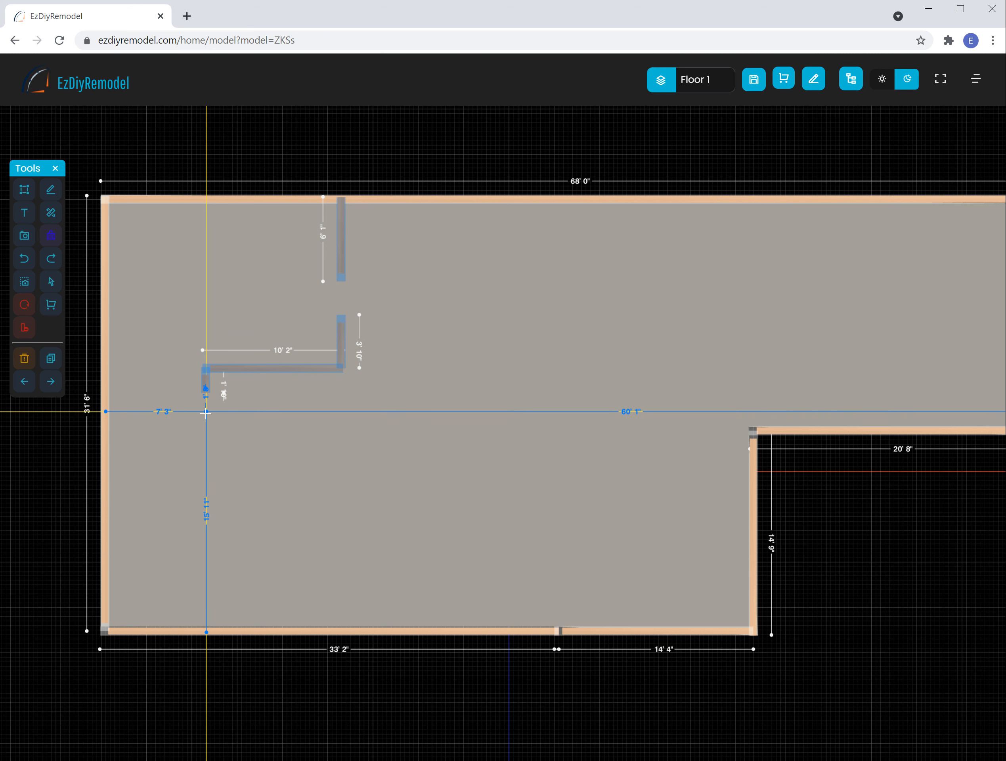
{"action": "left_click", "coordinate": [208, 391]}
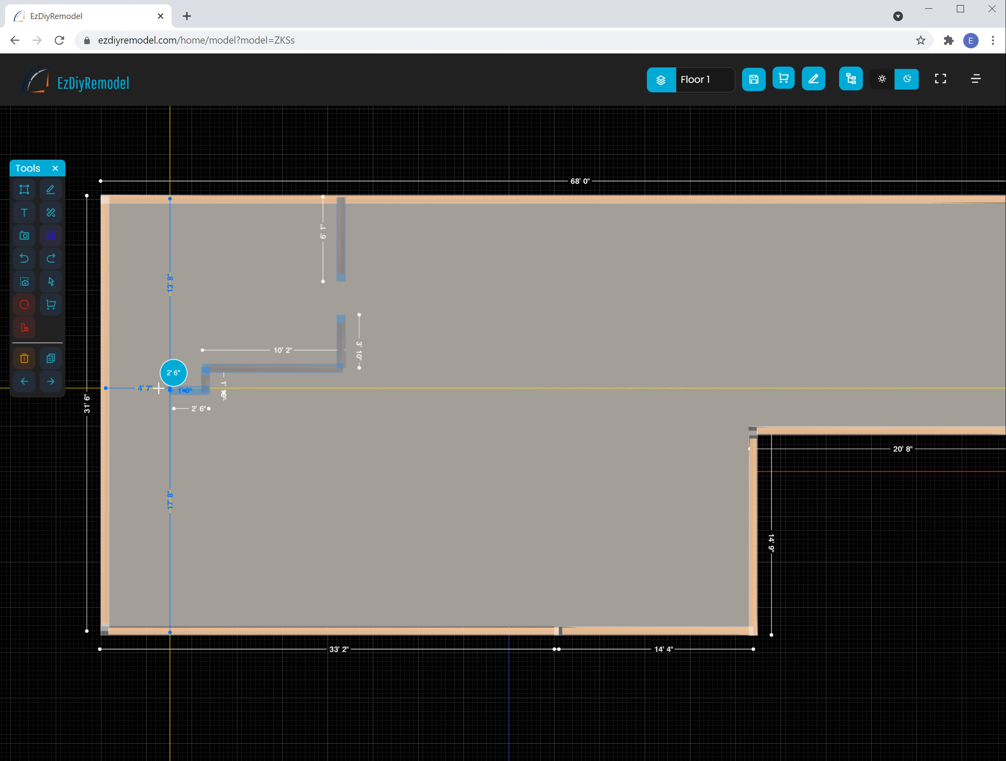
{"action": "left_click", "coordinate": [107, 389]}
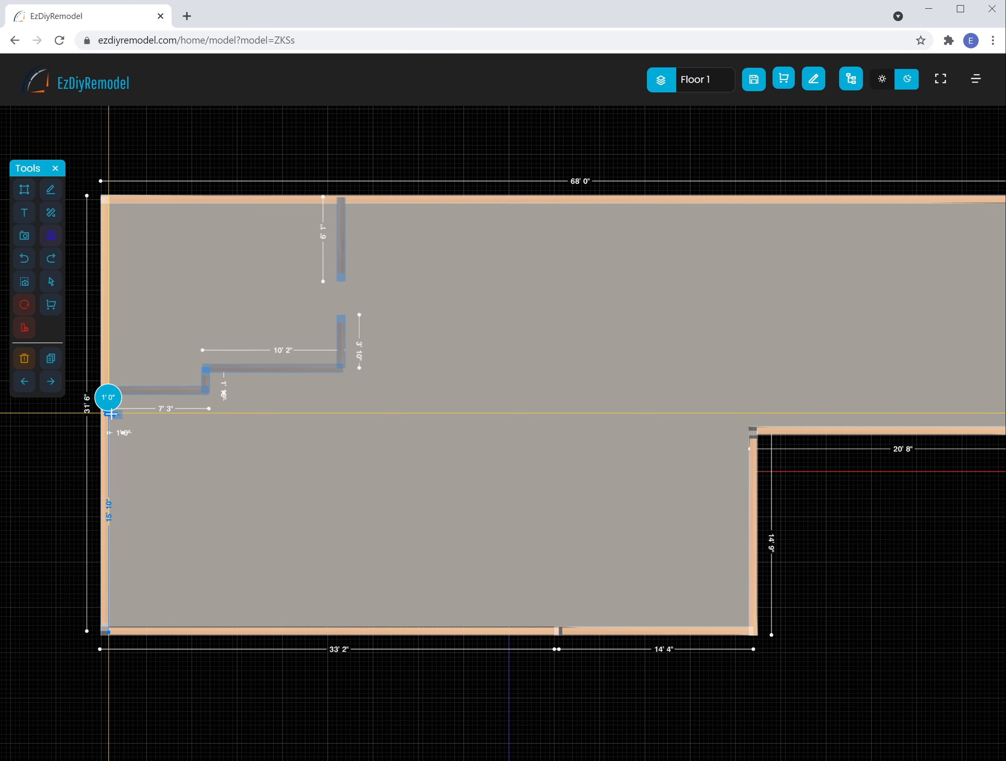
- Try two short interior wall stubs, about 1' each, below the 7' 3" wall and undo them
{"action": "left_click", "coordinate": [111, 414]}
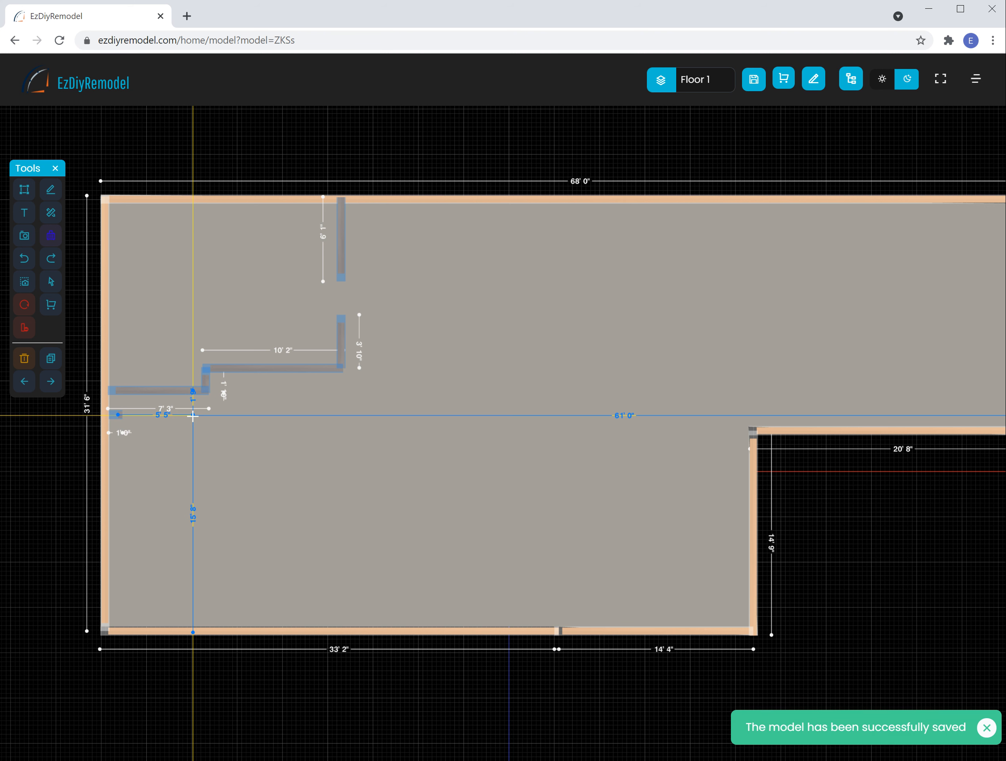
{"action": "left_click", "coordinate": [192, 416]}
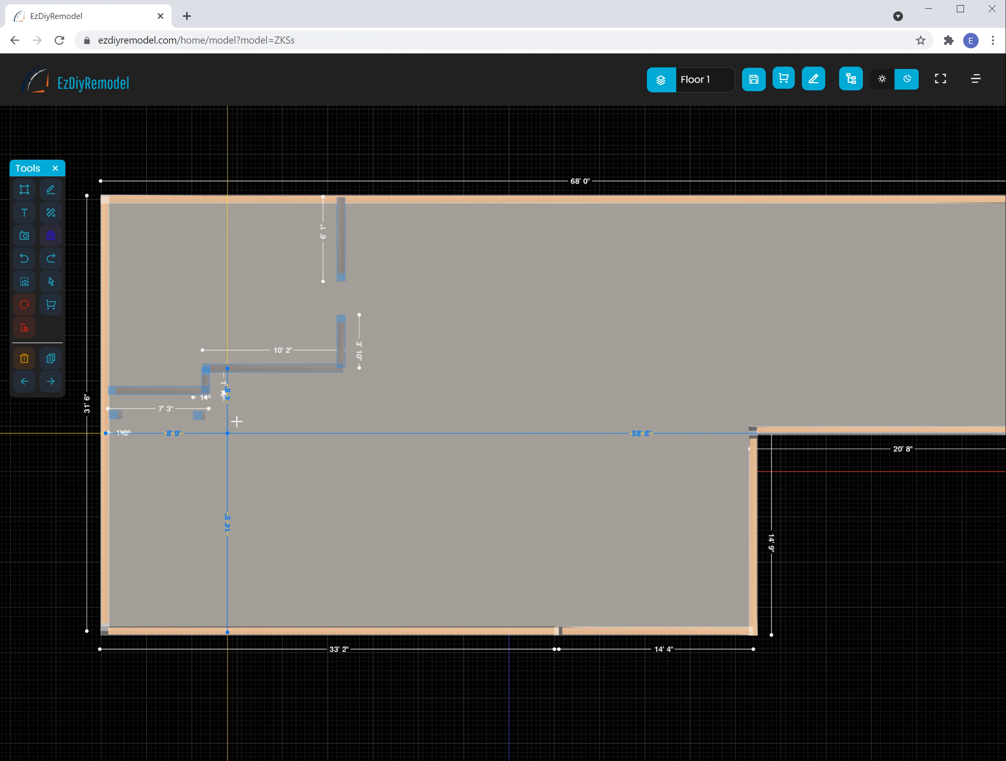
{"action": "left_click", "coordinate": [24, 266]}
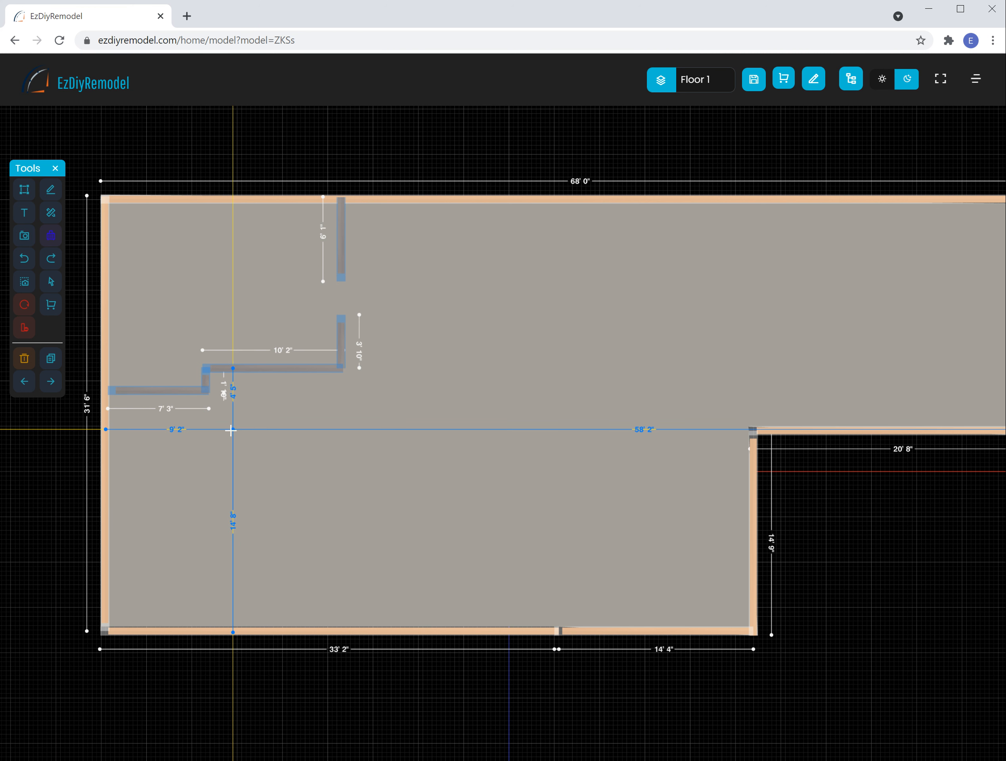
- Draw a 2' 3" interior wall down from the right end of the 7' 3" wall and finish drawing interior walls
{"action": "left_click", "coordinate": [205, 390]}
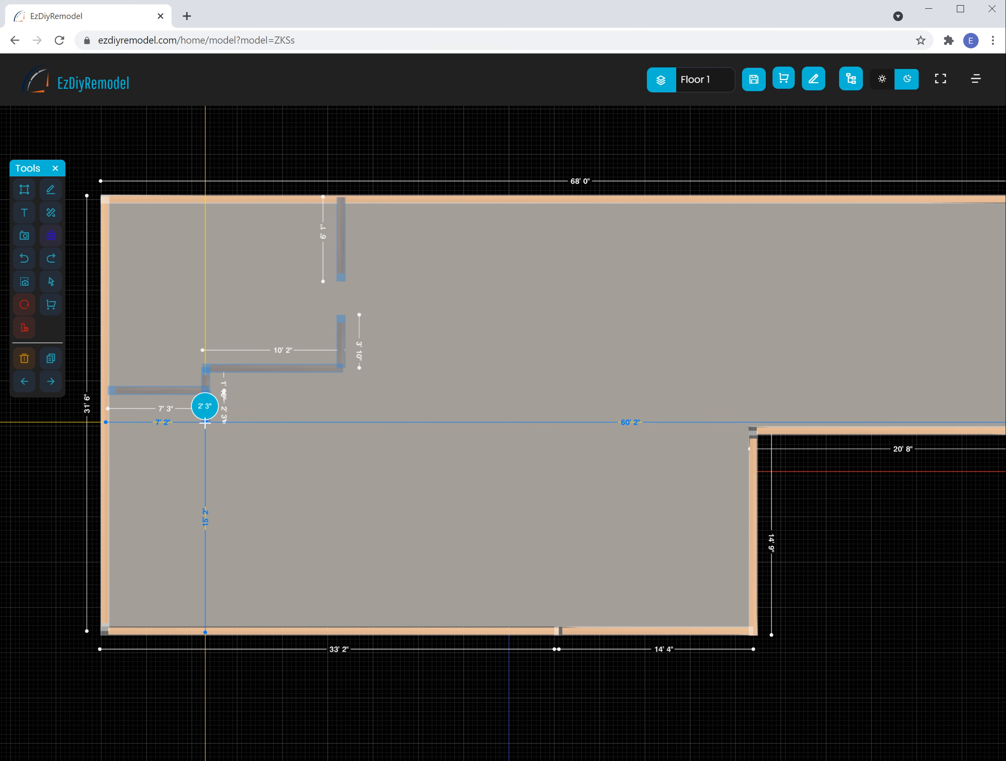
{"action": "left_click", "coordinate": [205, 422]}
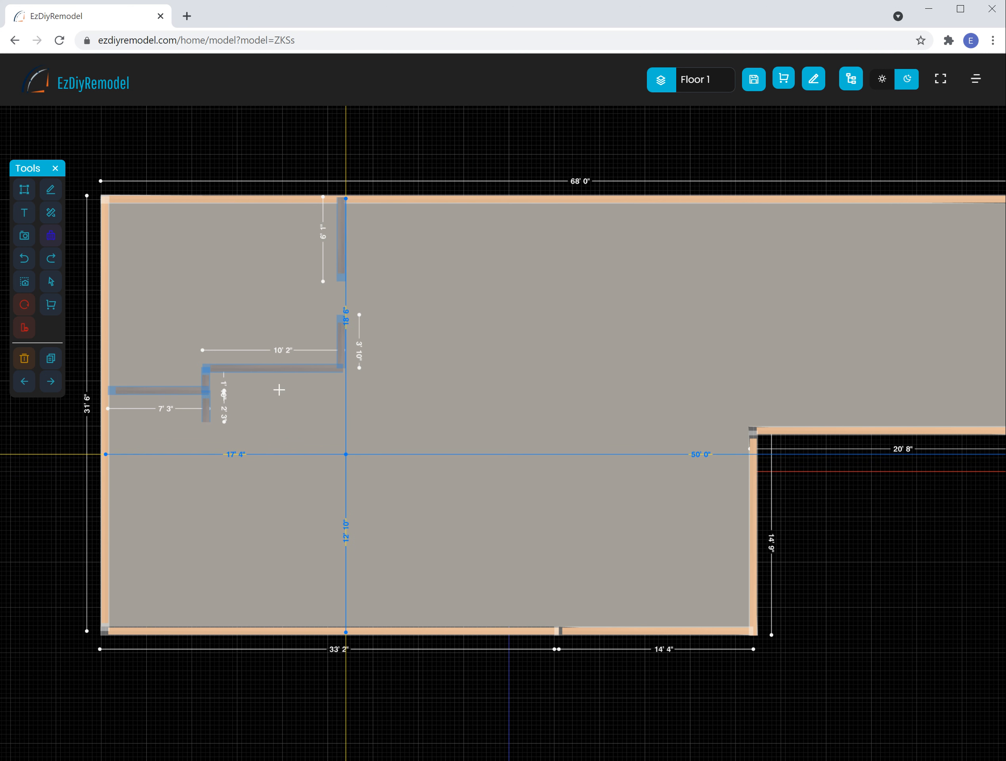
{"action": "left_click", "coordinate": [50, 193]}
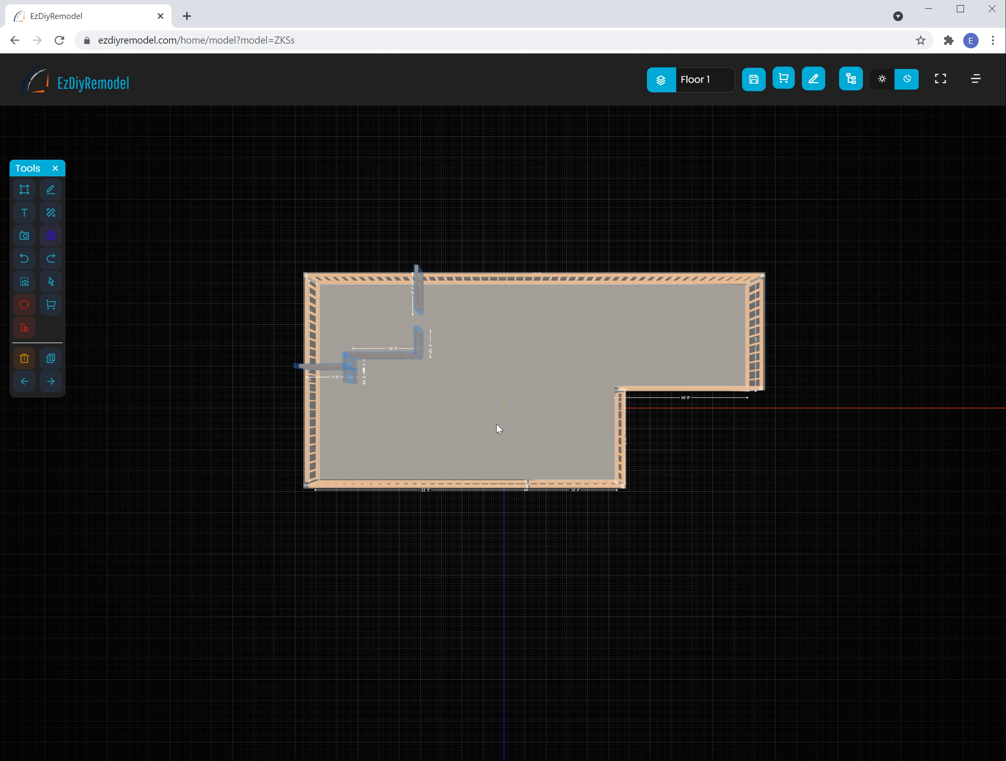
{"action": "left_click_drag", "start_coordinate": [499, 427], "coordinate": [568, 249]}
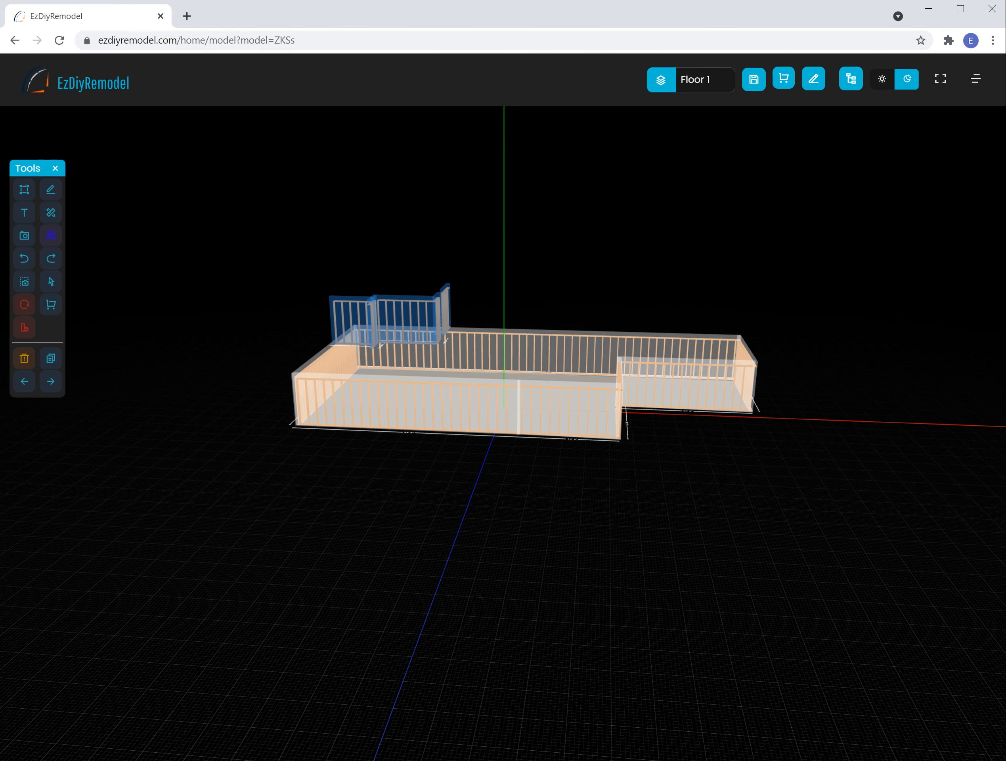
- Make Basement the active floor
{"action": "left_click", "coordinate": [662, 83]}
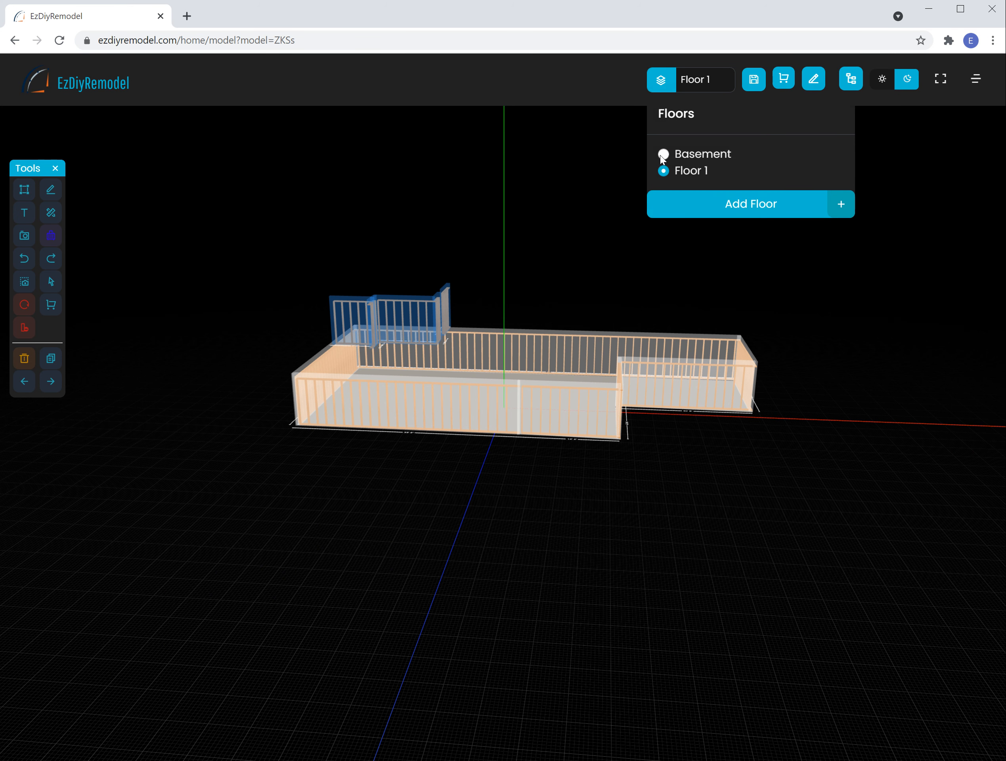
{"action": "left_click", "coordinate": [663, 155]}
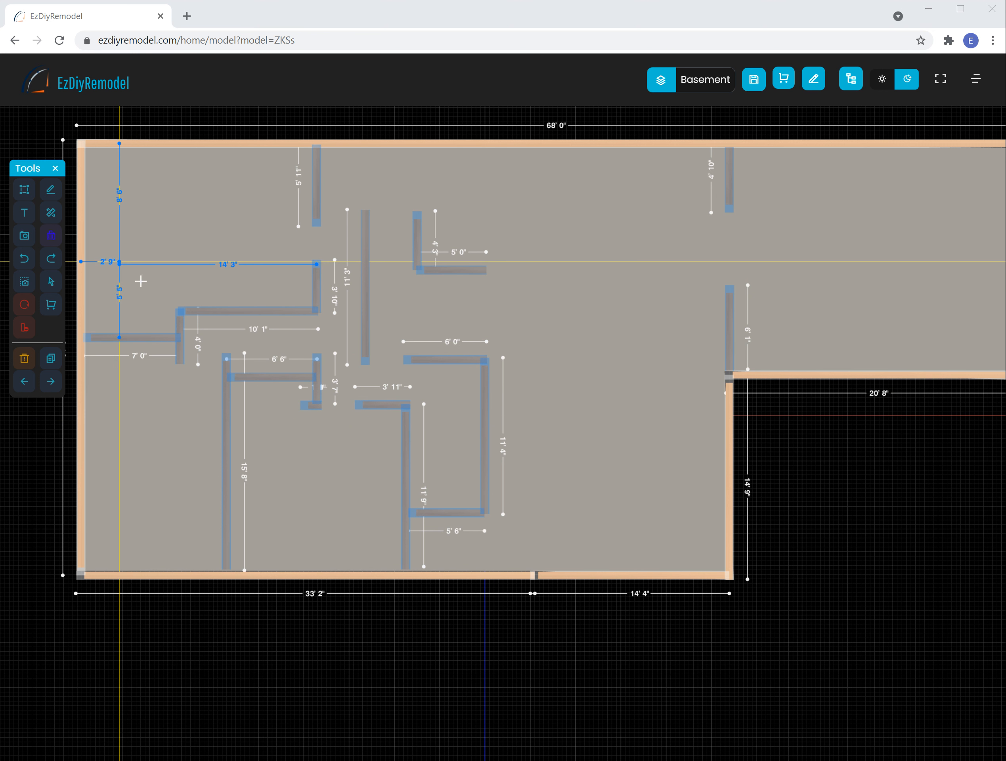
- Finish drawing the basement's interior walls and examine the framing in 3D
{"action": "left_click", "coordinate": [52, 193]}
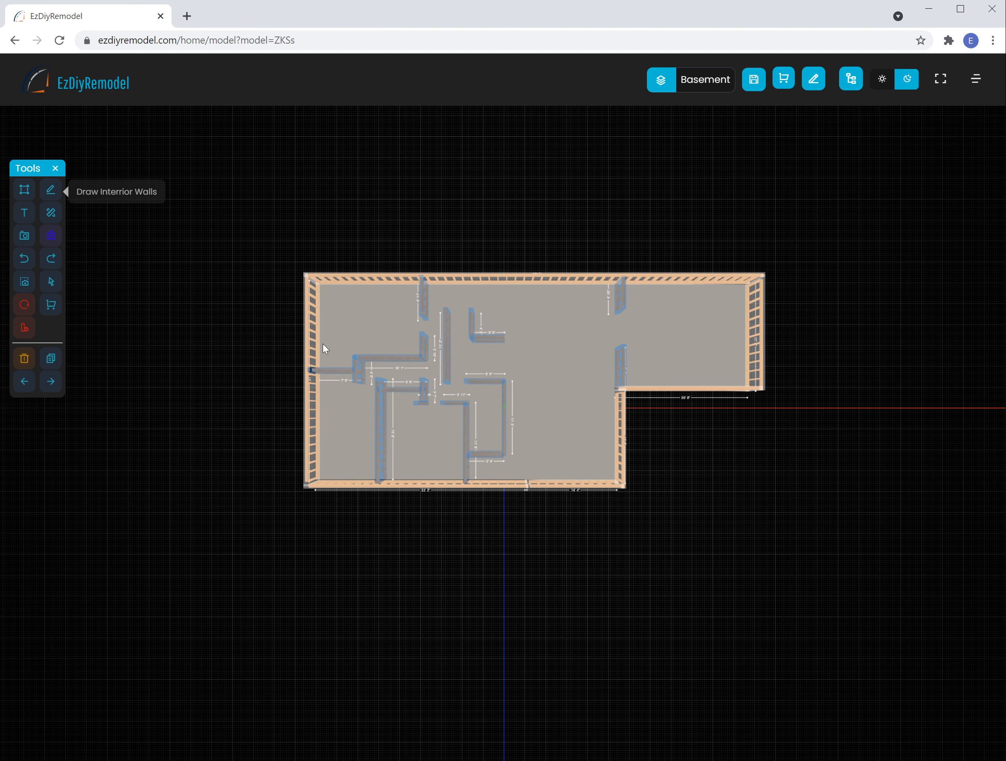
{"action": "left_click_drag", "start_coordinate": [523, 458], "coordinate": [503, 387]}
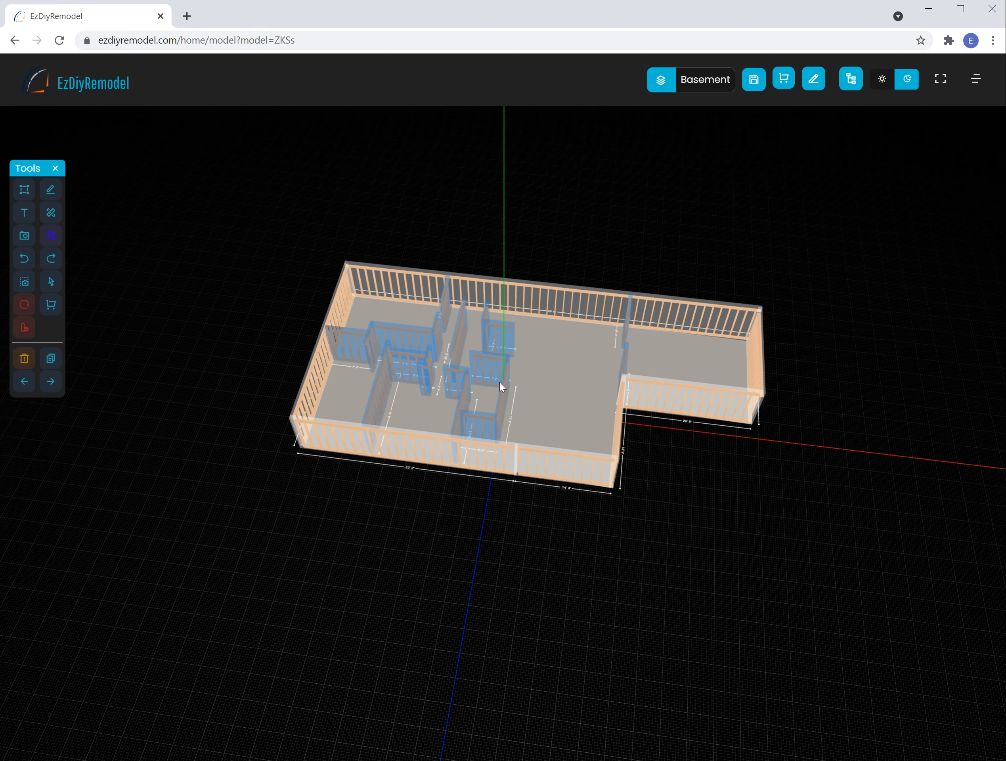
{"action": "scroll", "coordinate": [500, 382], "scroll_direction": "up", "scroll_amount": 5}
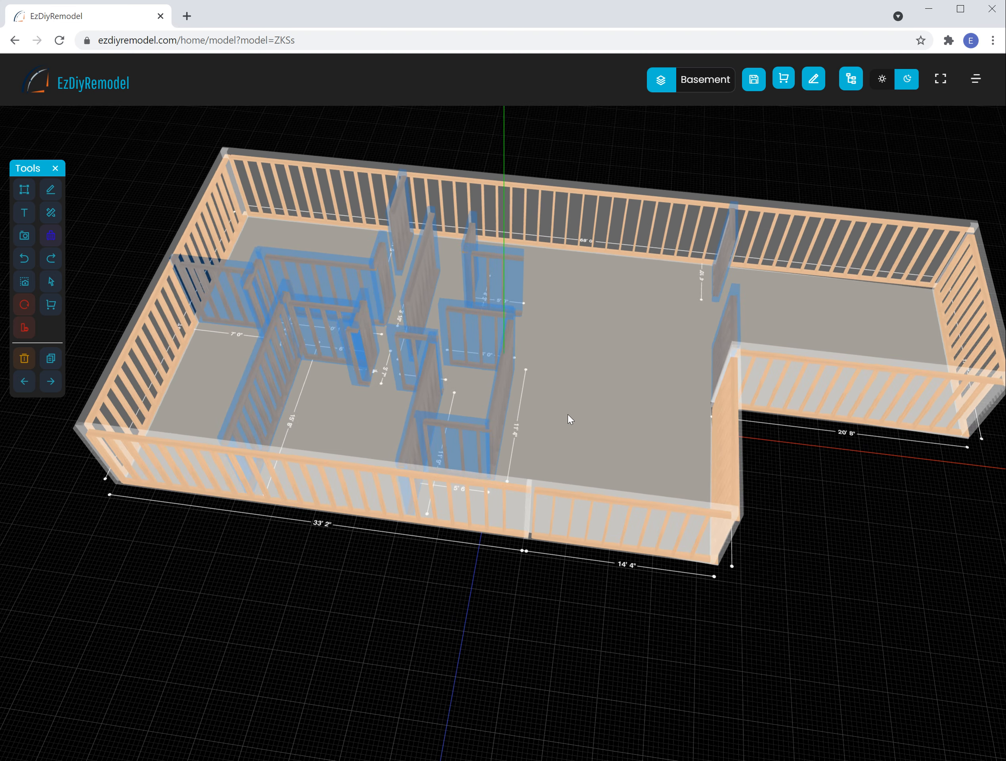
{"action": "left_click_drag", "start_coordinate": [579, 405], "coordinate": [608, 398]}
{"action": "left_click_drag", "start_coordinate": [607, 398], "coordinate": [592, 457]}
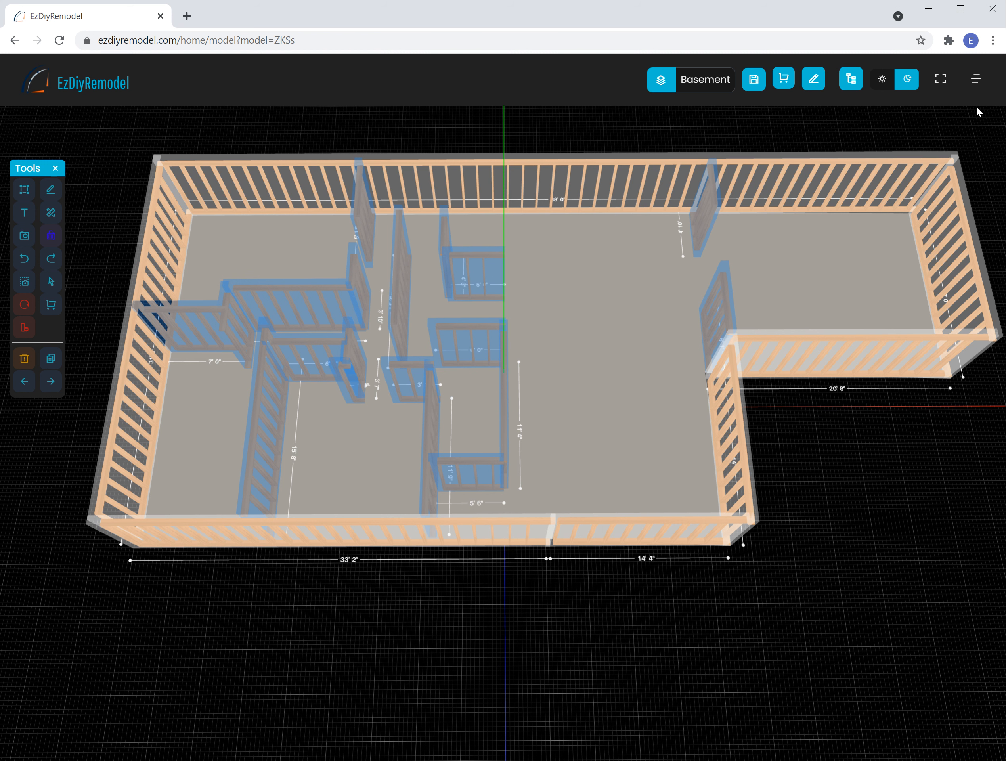
- Open the account menu and point out its Sign Out option
{"action": "left_click", "coordinate": [977, 87]}
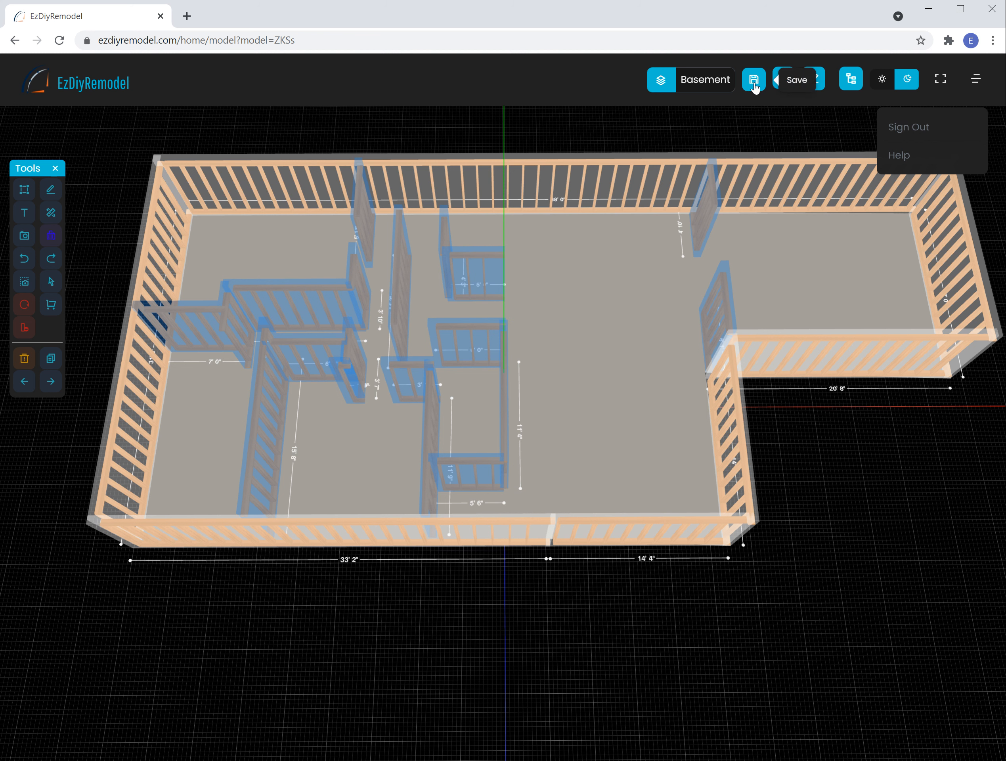
{"action": "left_click", "coordinate": [914, 129]}
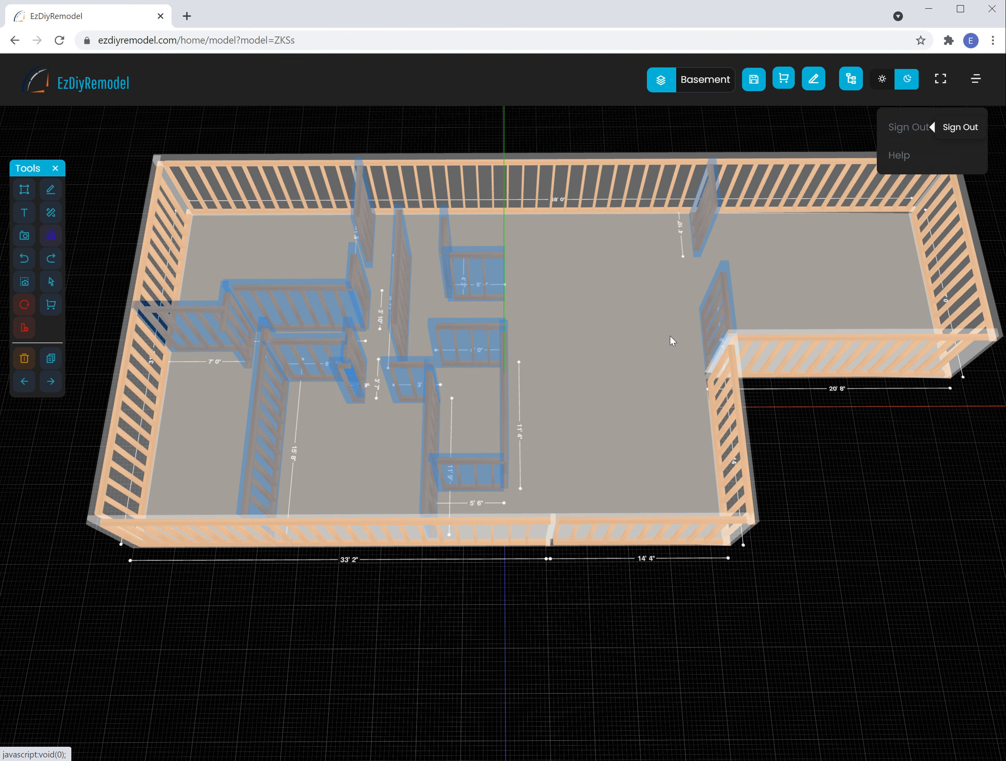